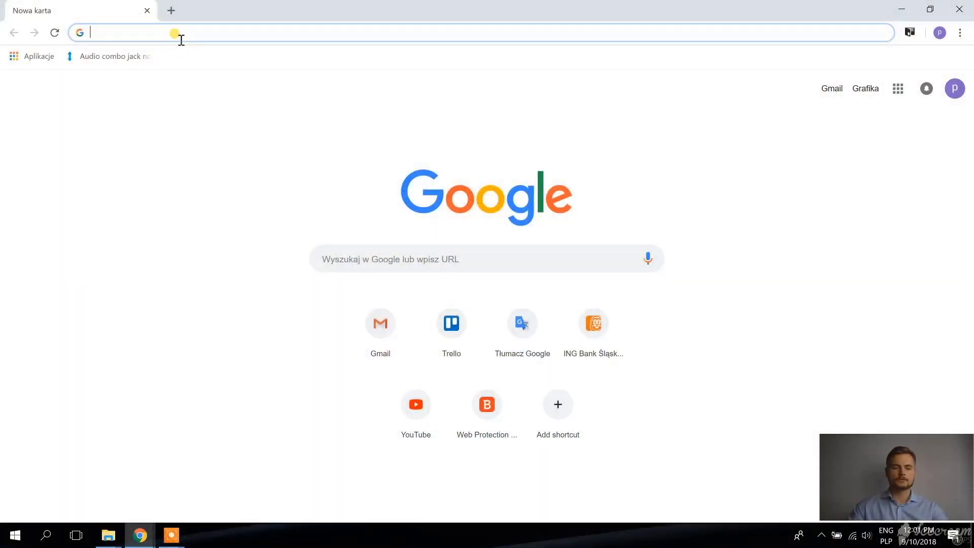
Go to support.industry.siemens.com and log in with the saved account credentials
text(support.industry.siemens.com)
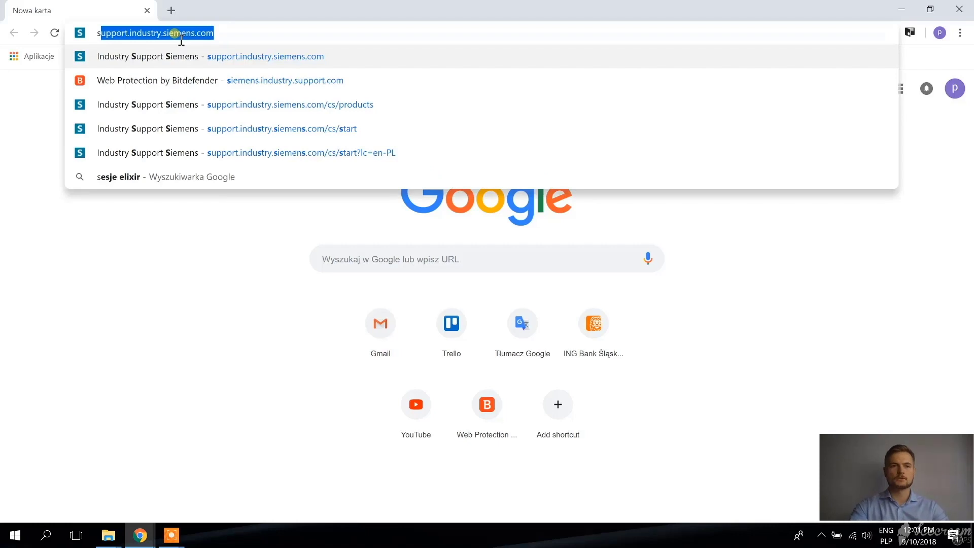
key(Return)
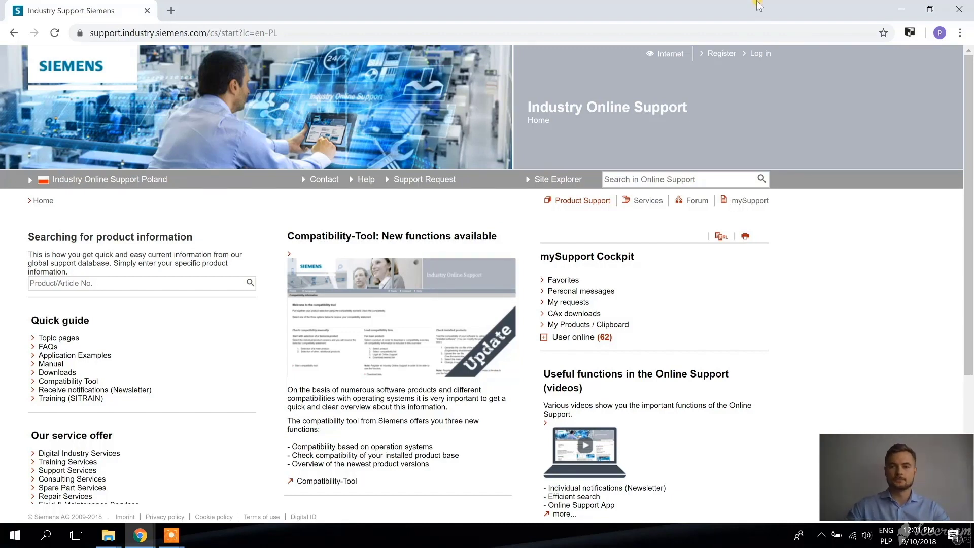
click(763, 57)
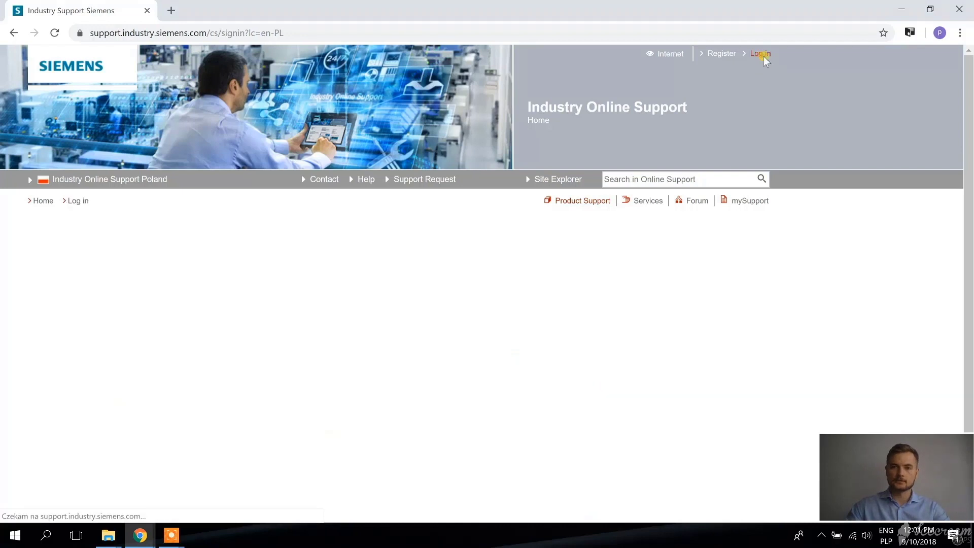
click(206, 340)
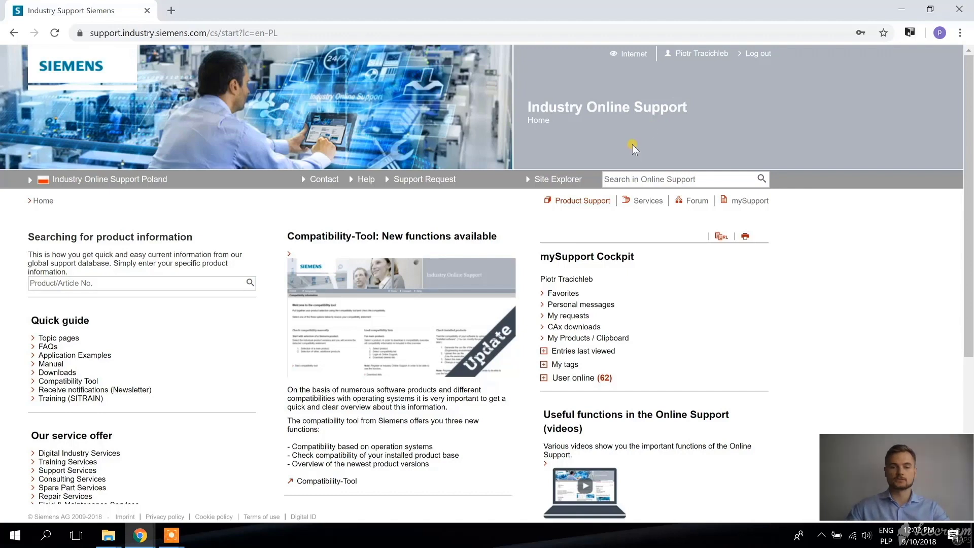
Search Product Support for 'tia portal v15' and open the SIMATIC STEP 7 and WinCC V15 TRIAL Download result
click(580, 203)
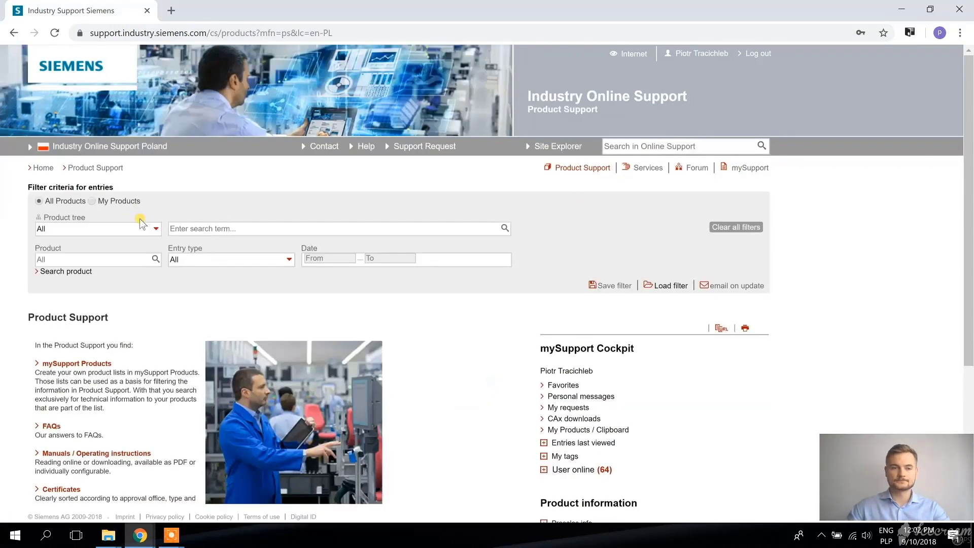
click(181, 229)
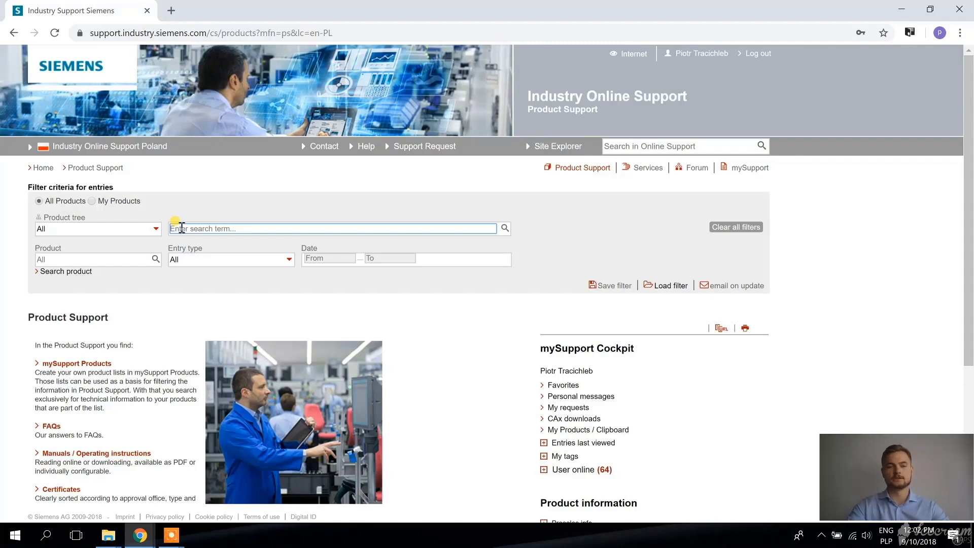
text(tia)
key(Down)
key(Return)
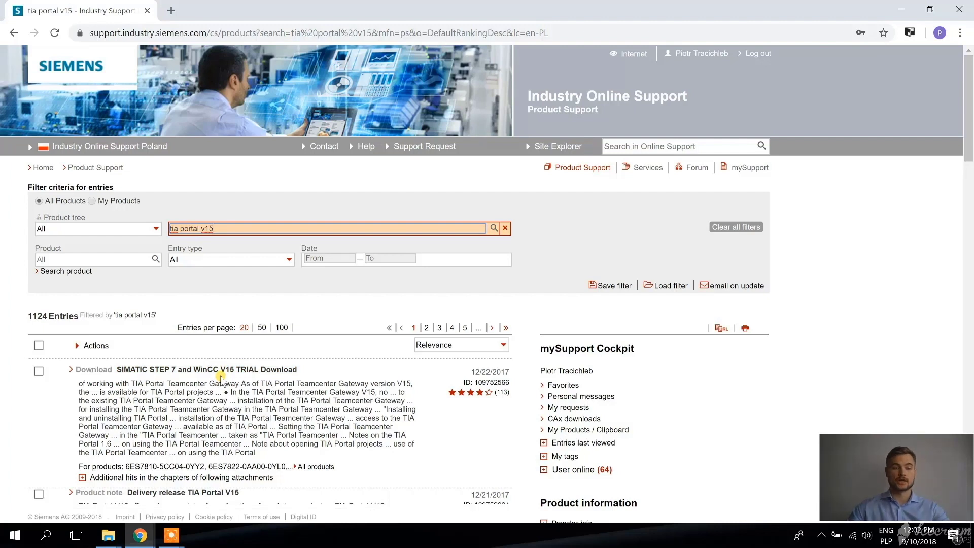
click(228, 373)
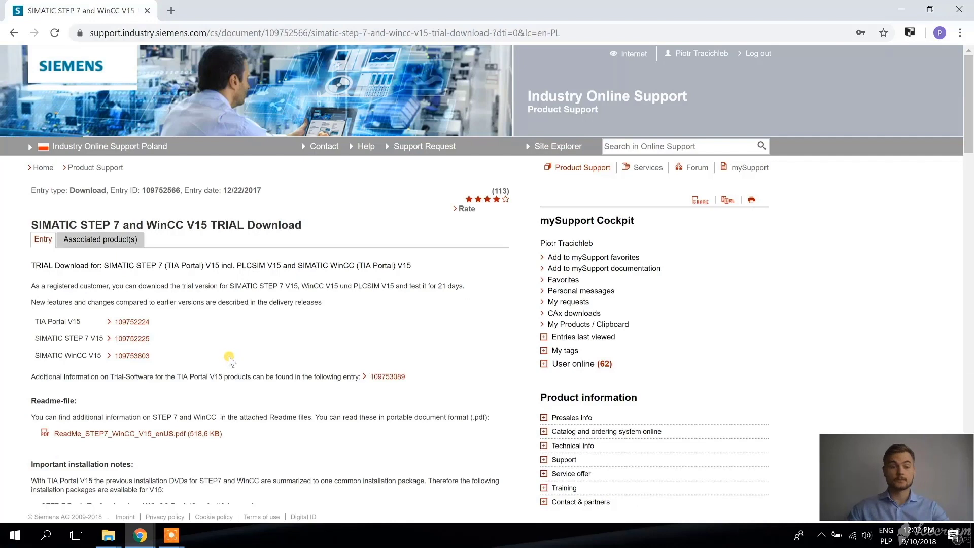
Download the DVD 1 Setup parts DVD_1.001, DVD_1.002 and DVD_1.exe, allowing multiple downloads
scroll(231, 358, down, 5)
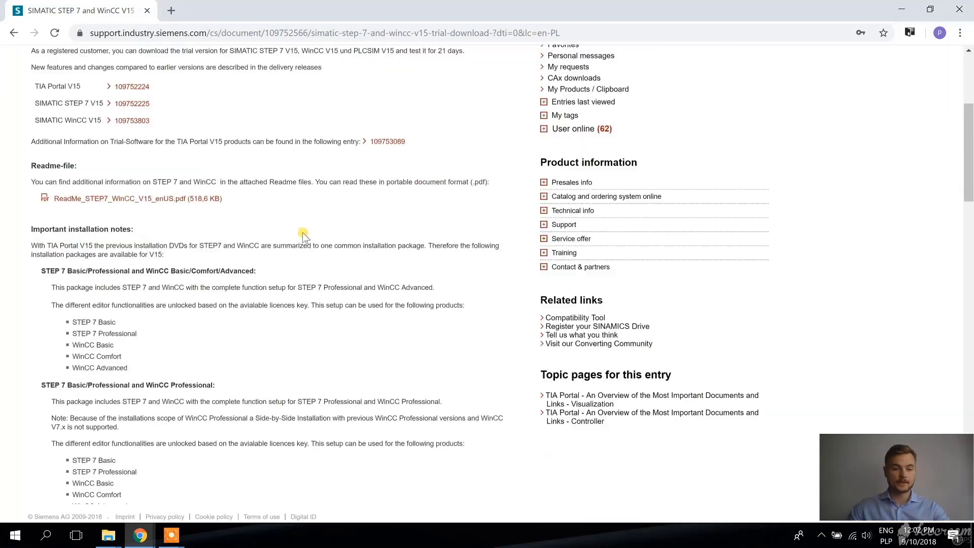
scroll(303, 235, down, 7)
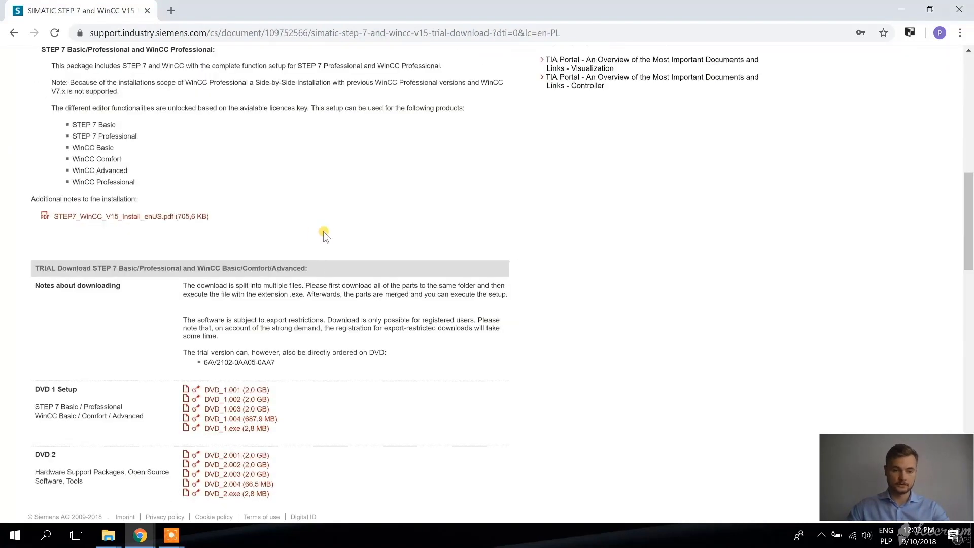
scroll(324, 233, down, 3)
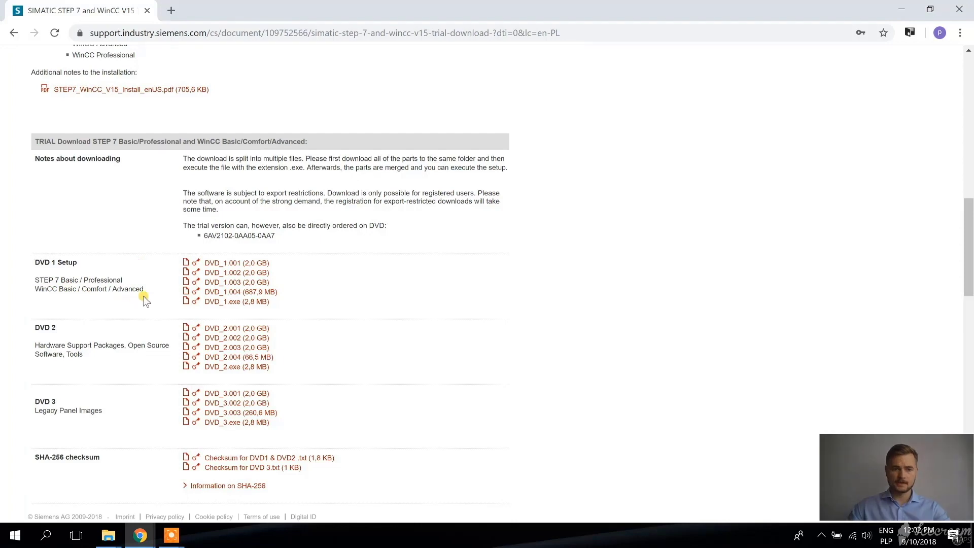
click(237, 264)
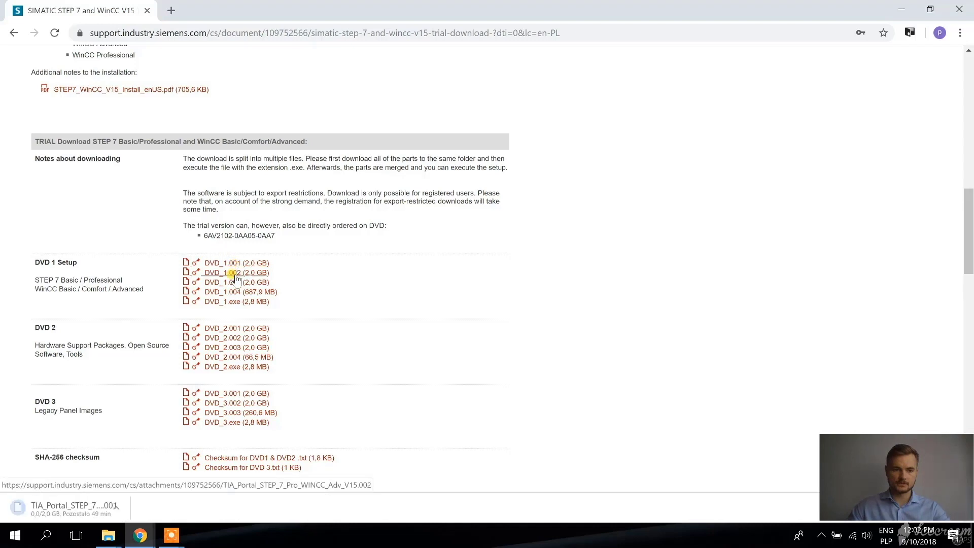
click(237, 283)
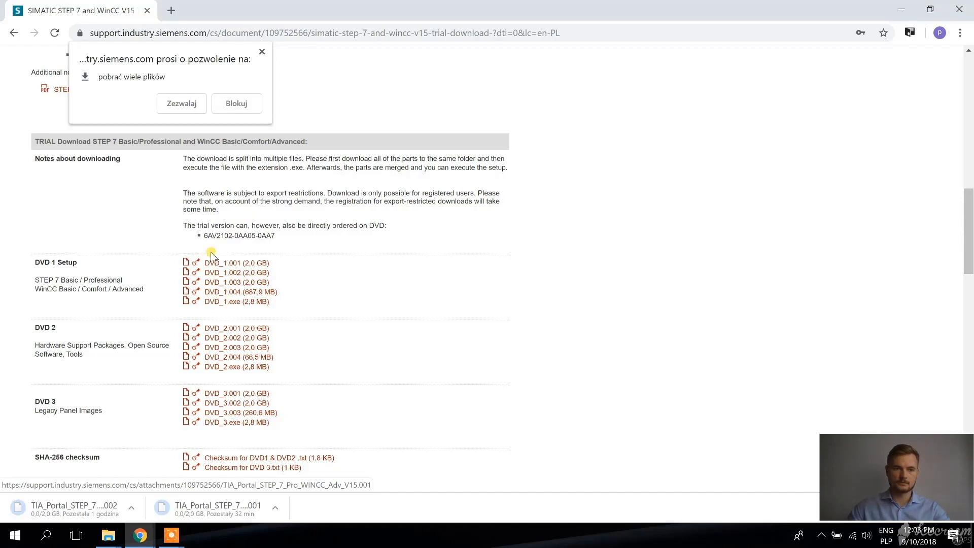
click(182, 104)
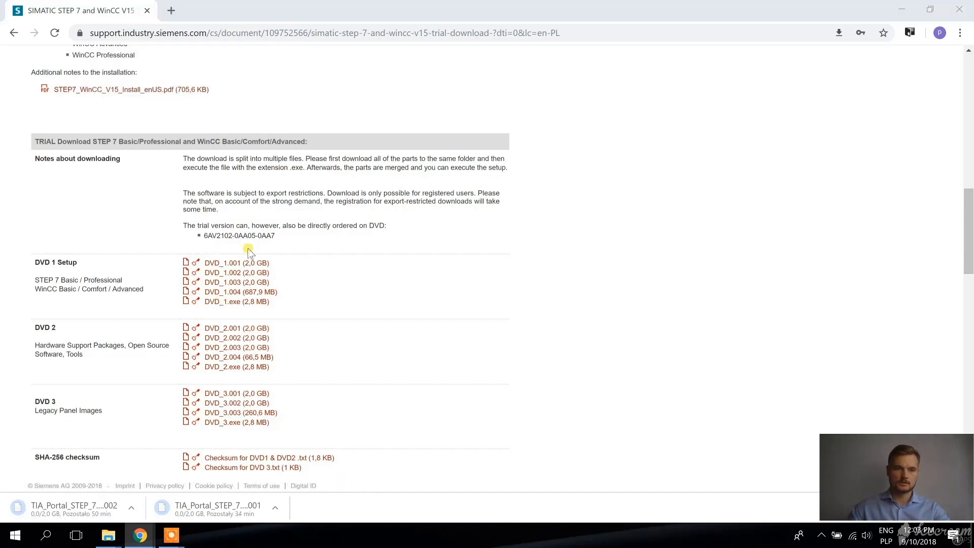
click(243, 301)
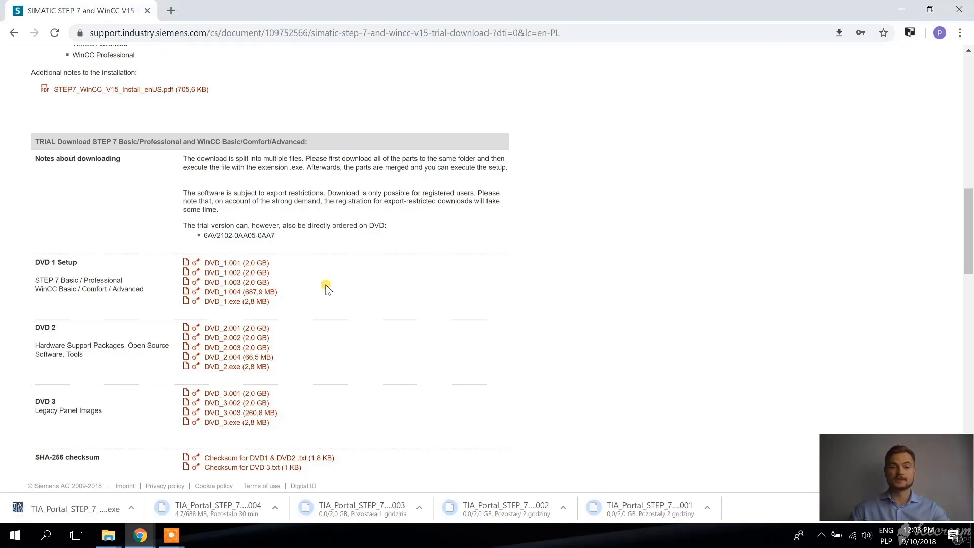
Download the STEP 7 PLCSIM trial DVD 1 setup part and its DVD_1.exe file
scroll(326, 288, down, 10)
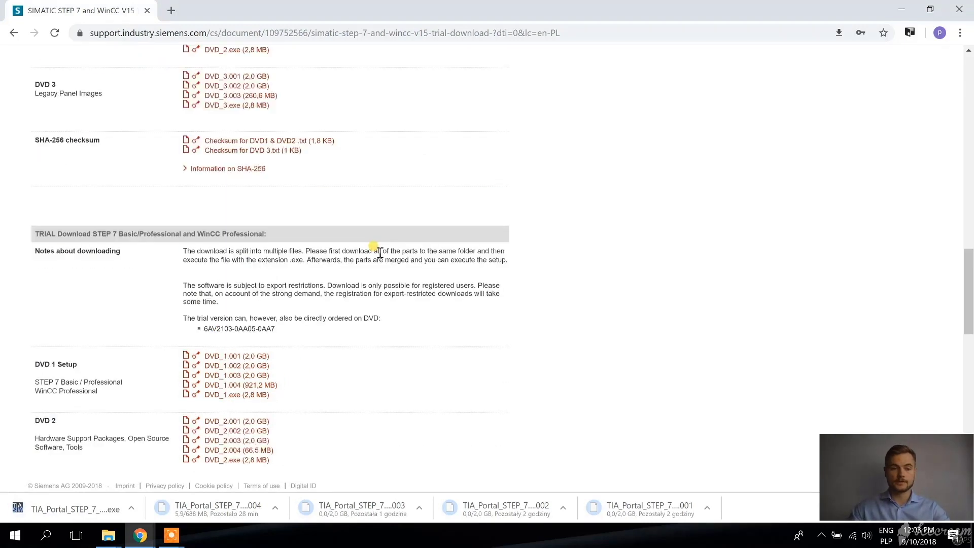
scroll(376, 251, down, 1)
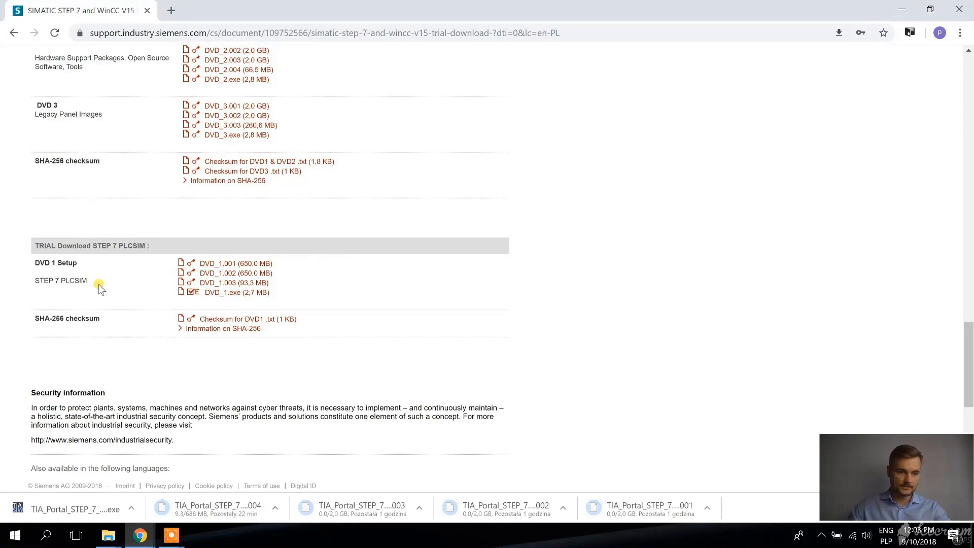
drag(93, 282, 33, 276)
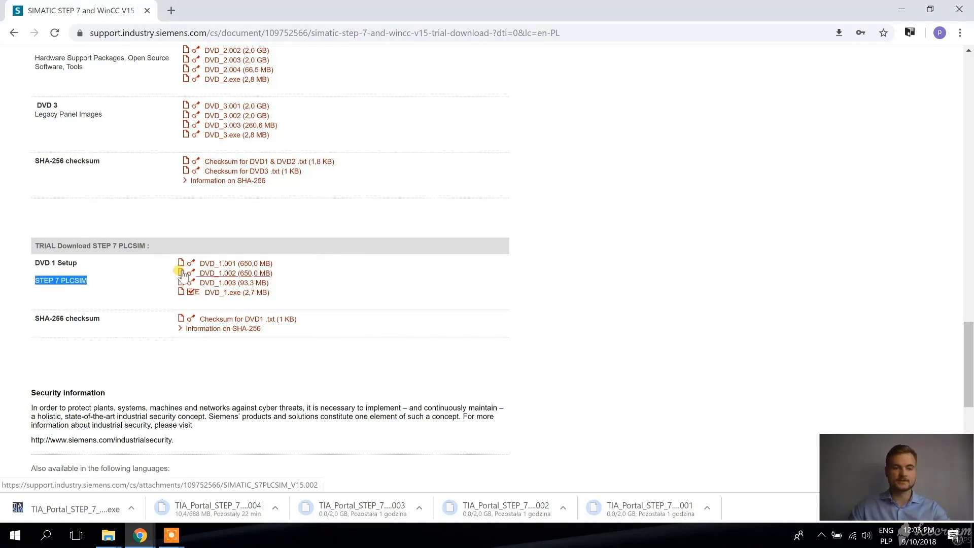
click(143, 266)
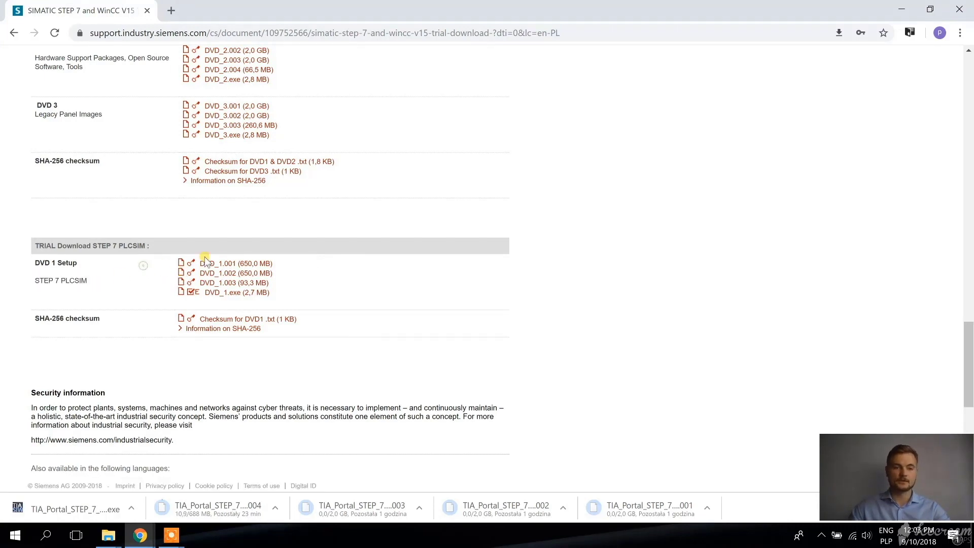
click(229, 265)
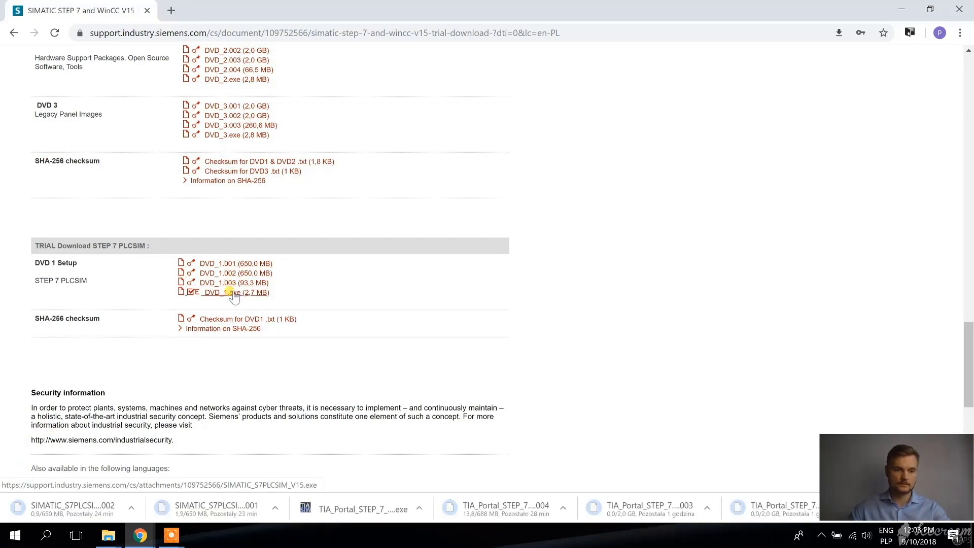
click(233, 294)
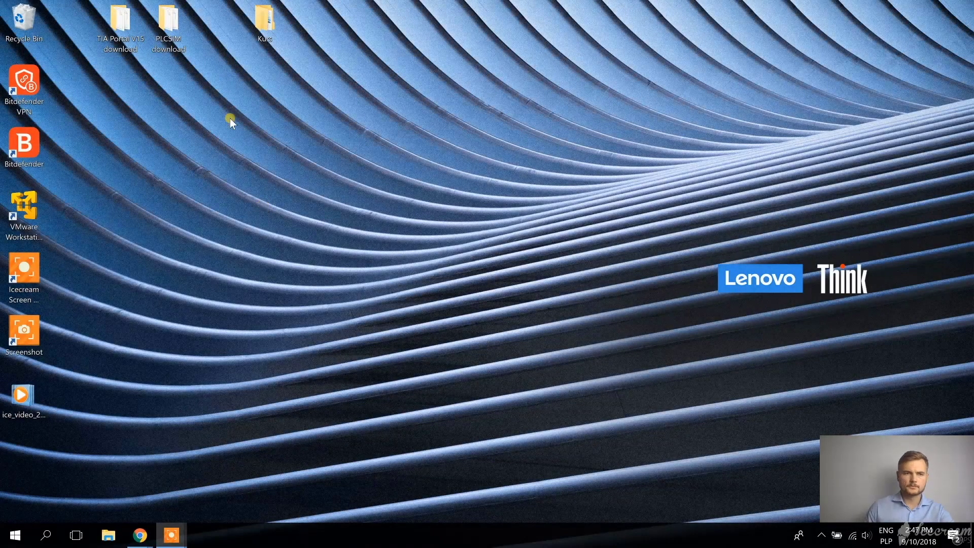
Create a new folder named 'install files' in the TIA Portal V15 download folder
double_click(117, 30)
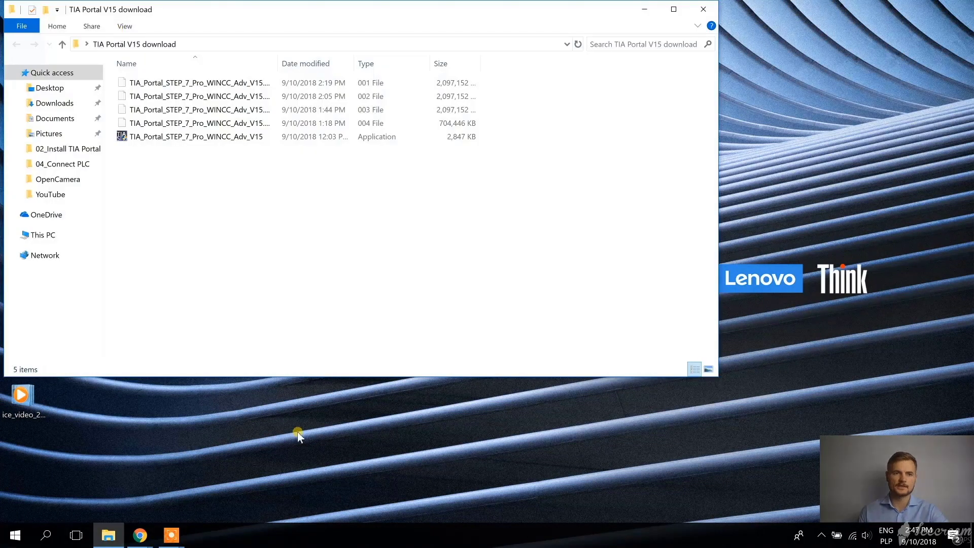
right_click(171, 152)
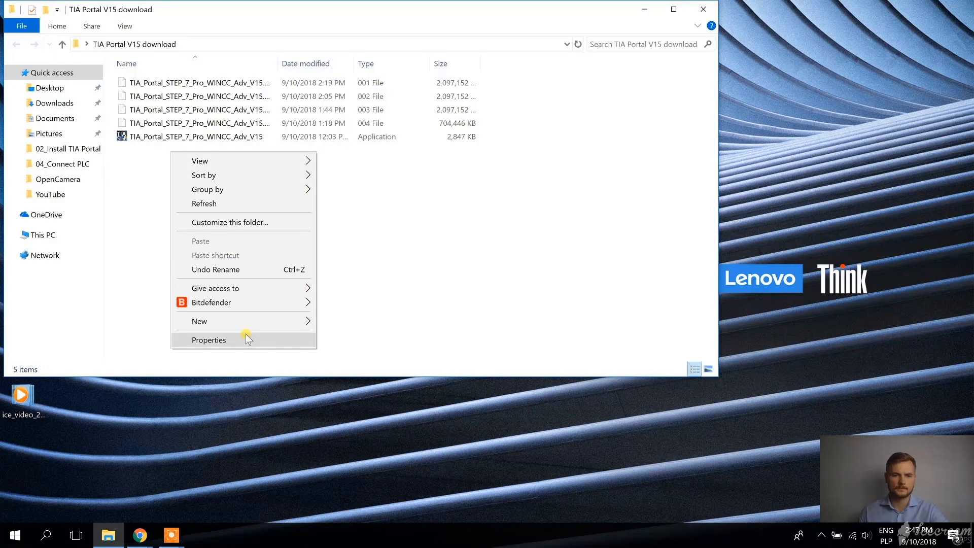
mouse_move(282, 324)
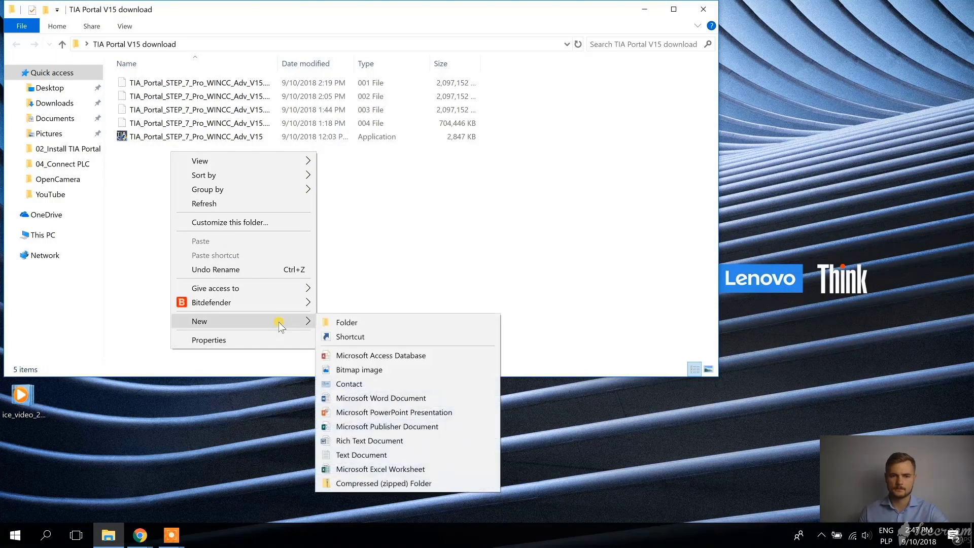
click(416, 322)
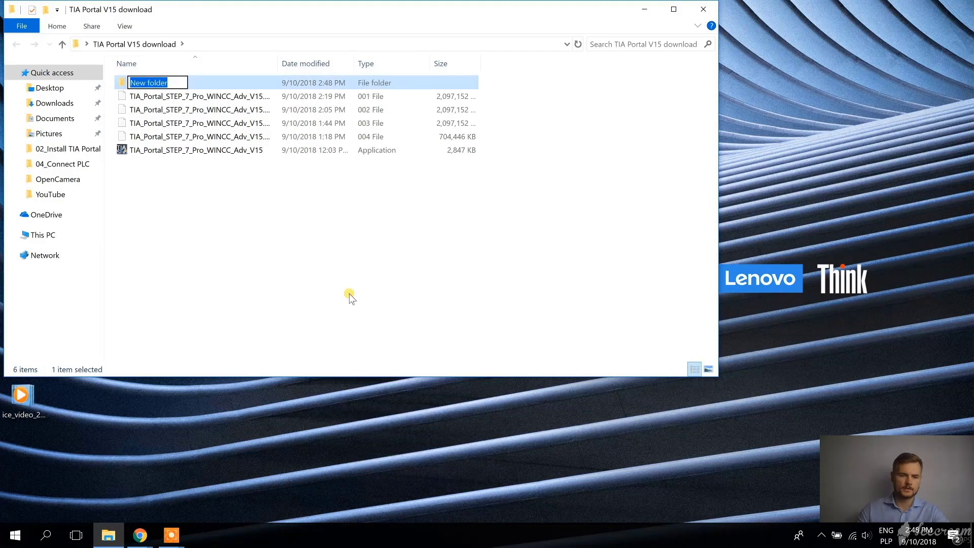
text(install)
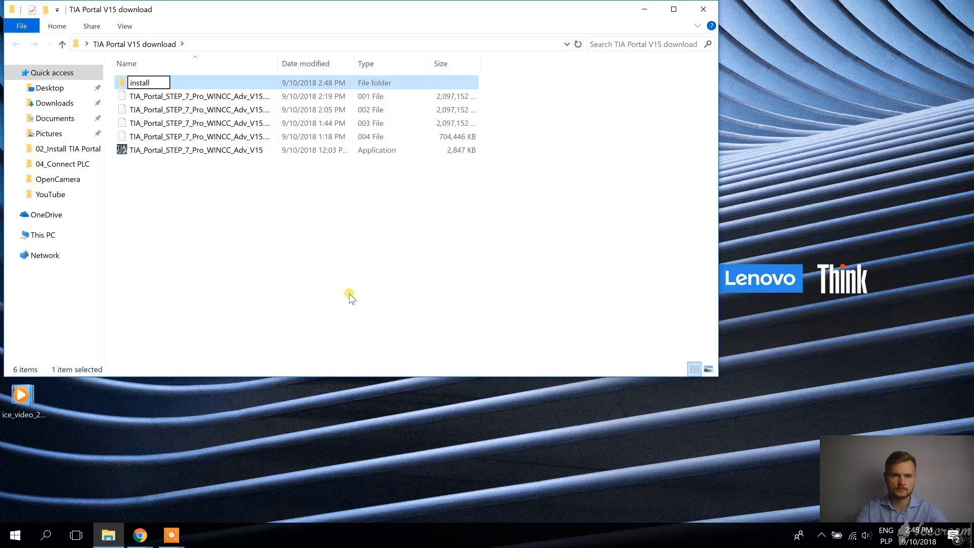
text(files)
key(Return)
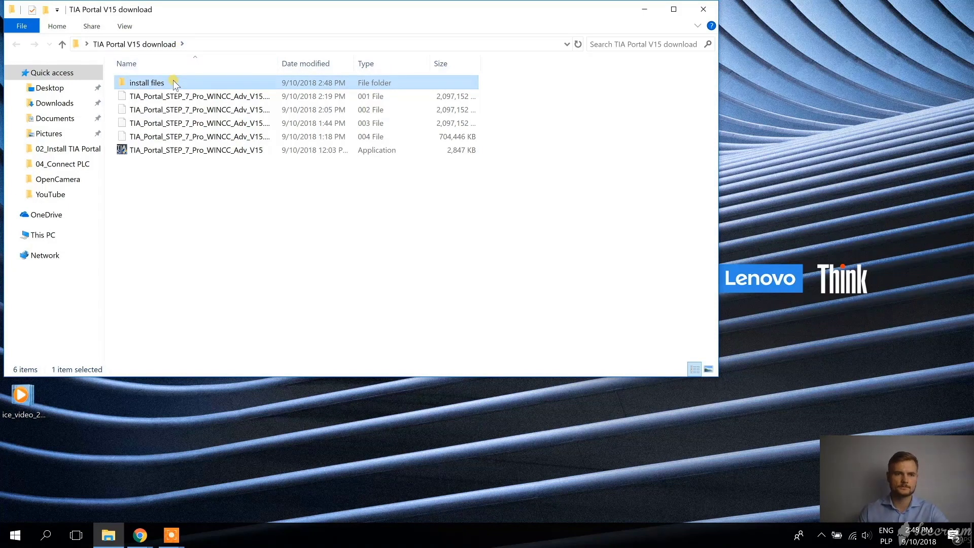
Check the install files folder path, then launch the TIA_Portal setup application
double_click(175, 83)
click(249, 46)
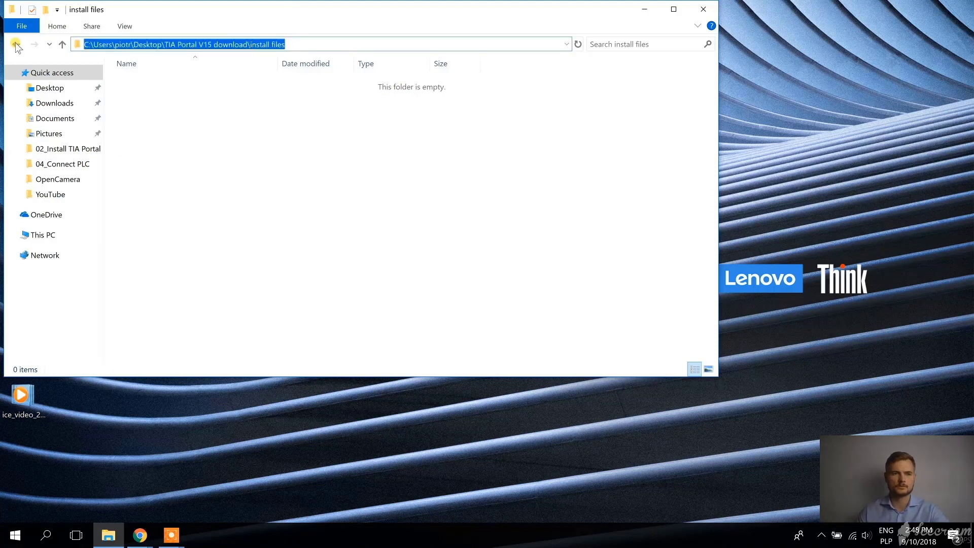
key(alt+Left)
double_click(173, 152)
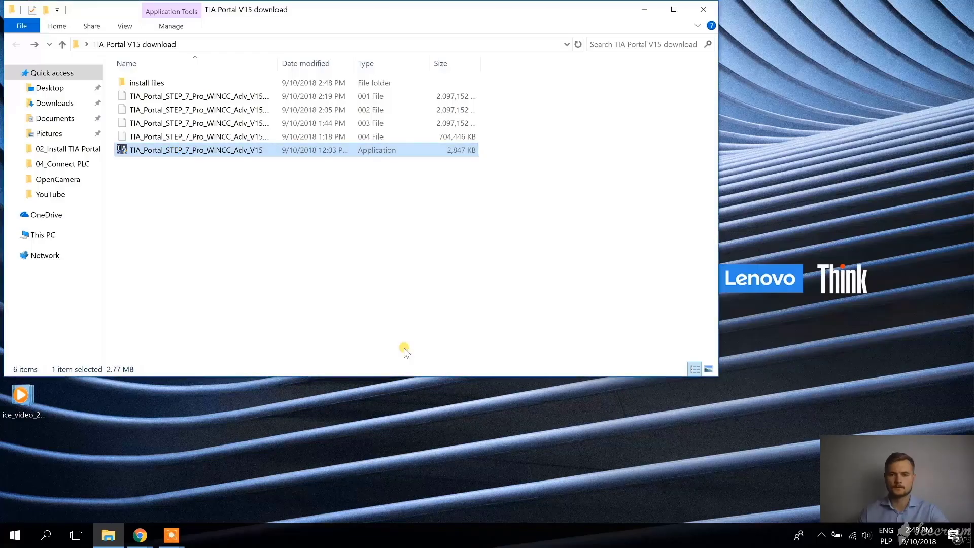
Step through the extractor and finish extracting the TIA Portal package into install files
click(533, 365)
click(527, 365)
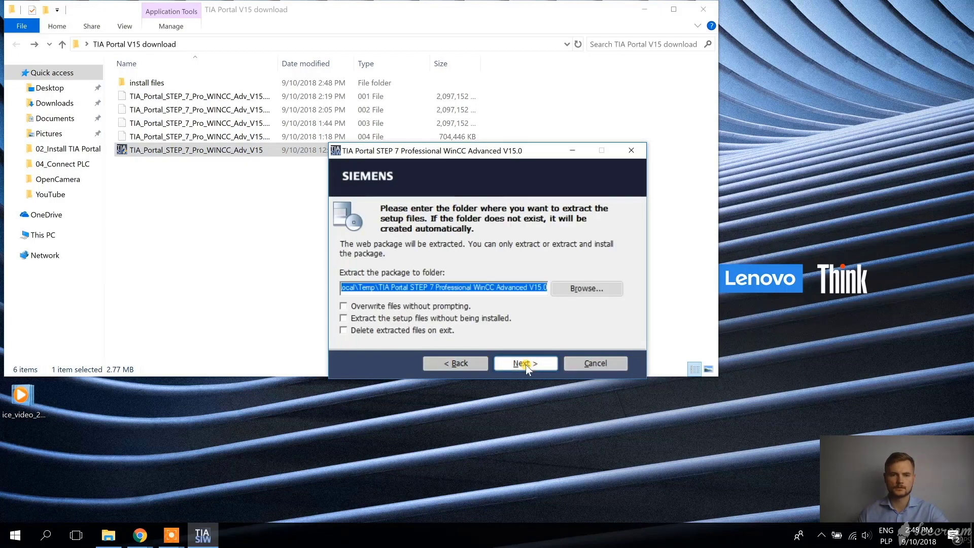
click(523, 364)
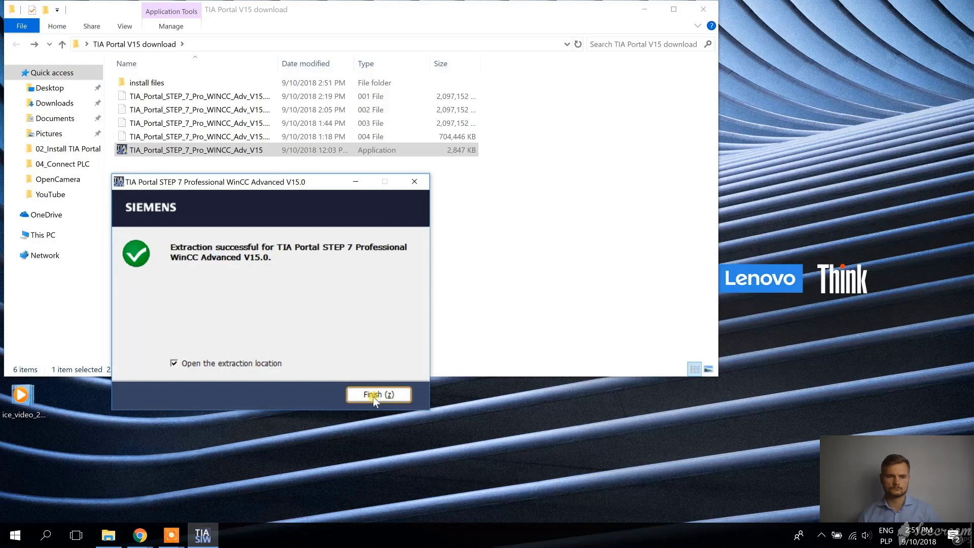
click(375, 395)
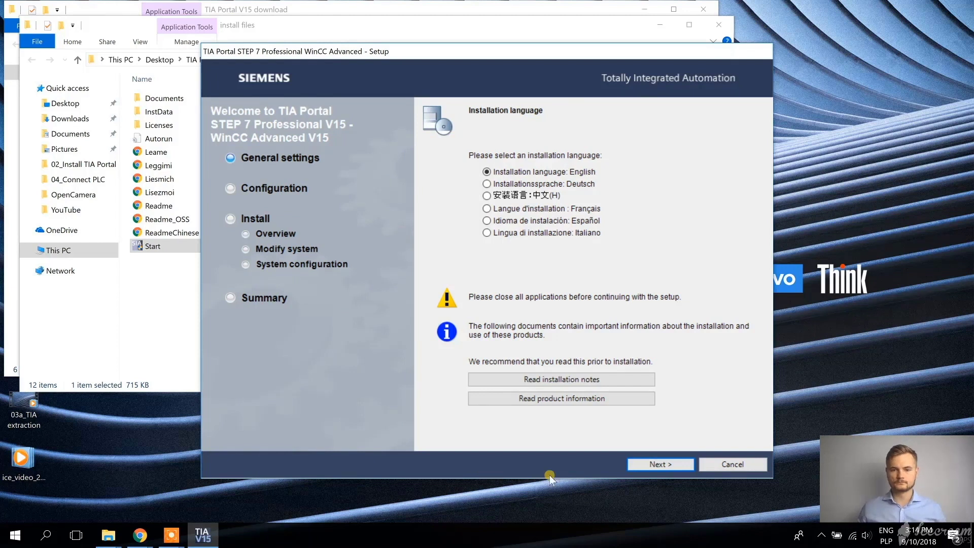
Keep English as installation and product language and accept the Typical feature set
click(660, 464)
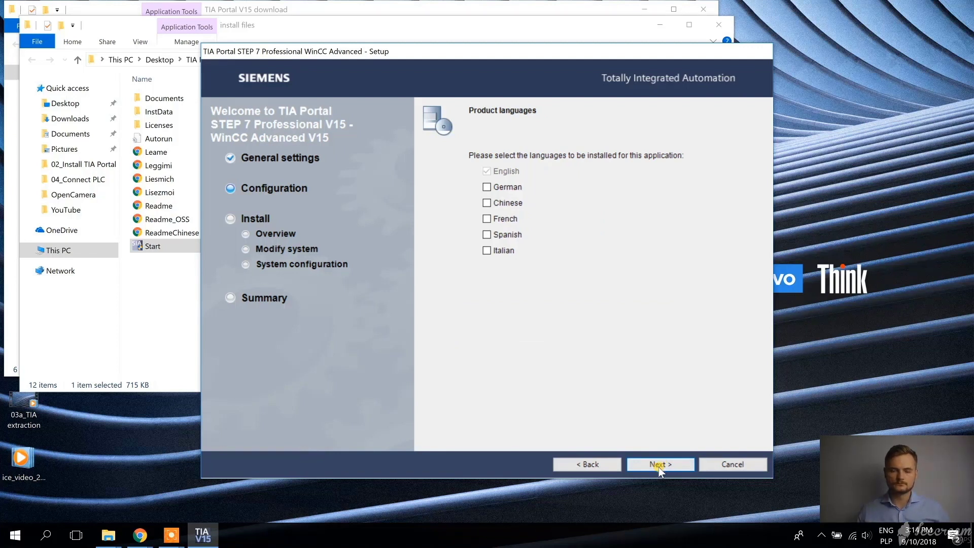
click(658, 465)
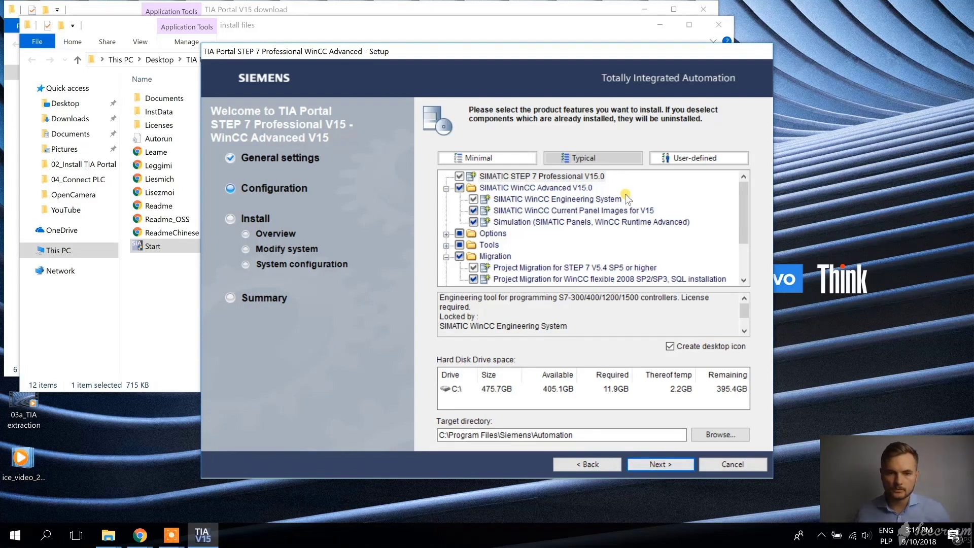
scroll(624, 200, down, 2)
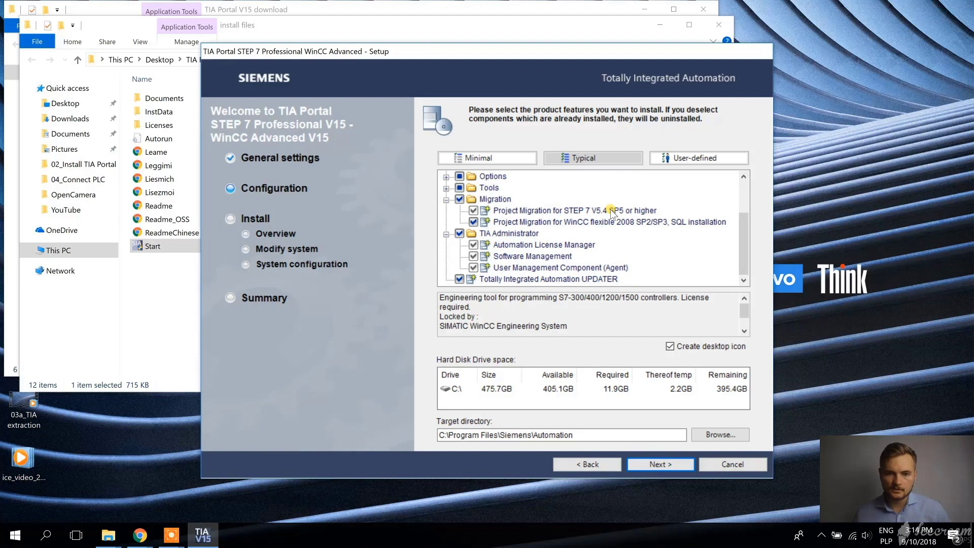
scroll(612, 213, up, 2)
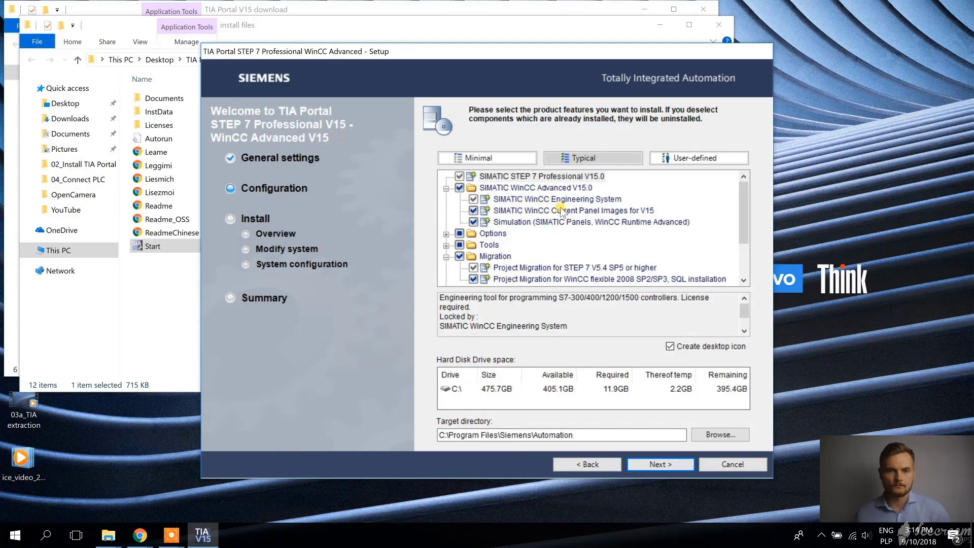
scroll(562, 211, down, 2)
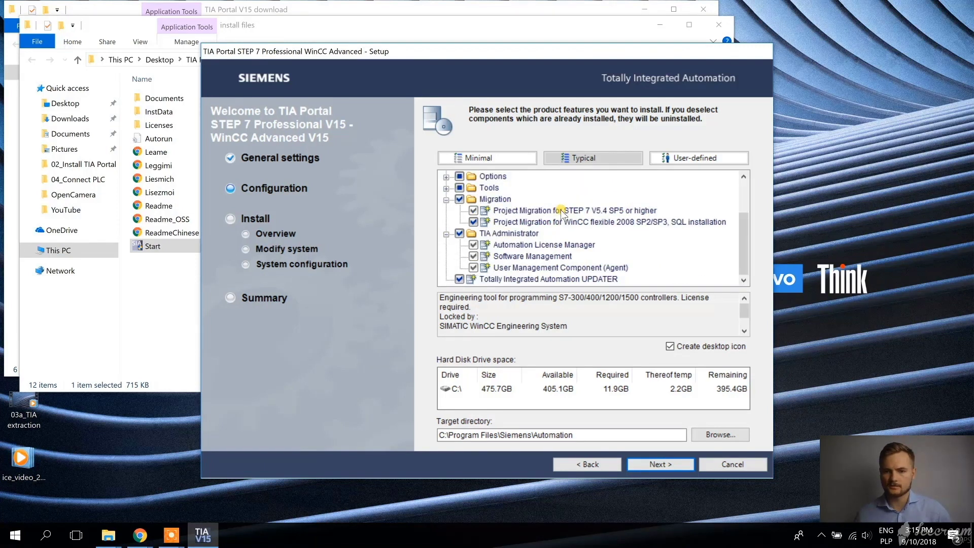
click(660, 464)
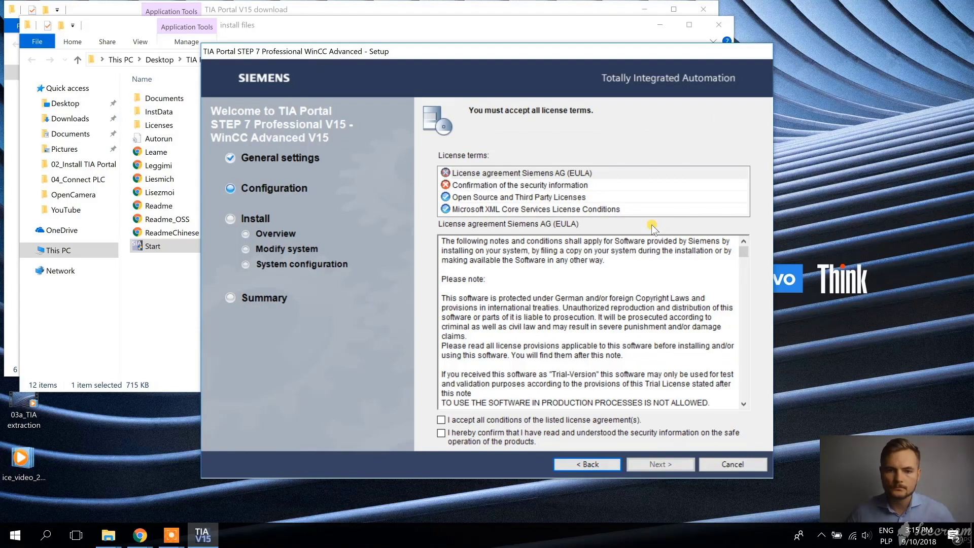
Accept all licence and security terms and continue past Security Control to the overview
click(443, 421)
click(441, 433)
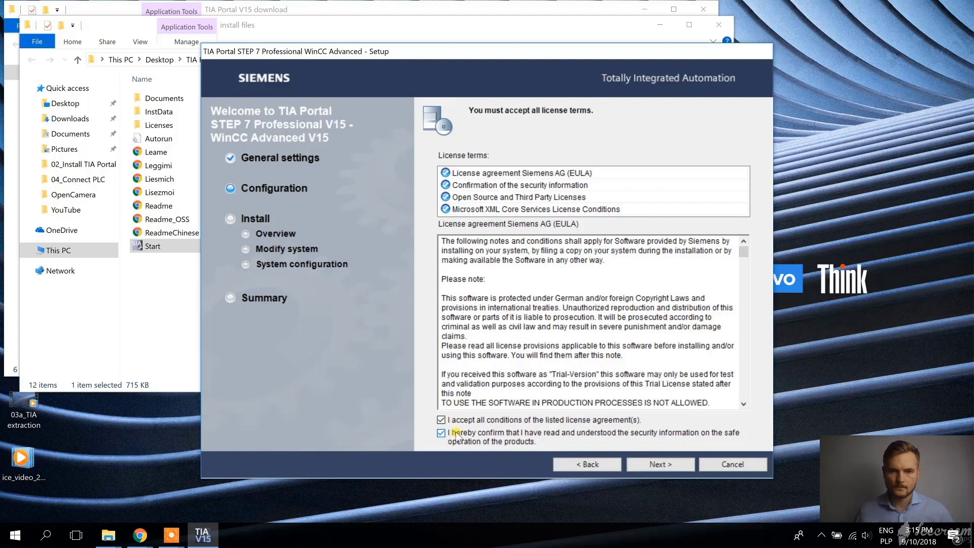
click(661, 465)
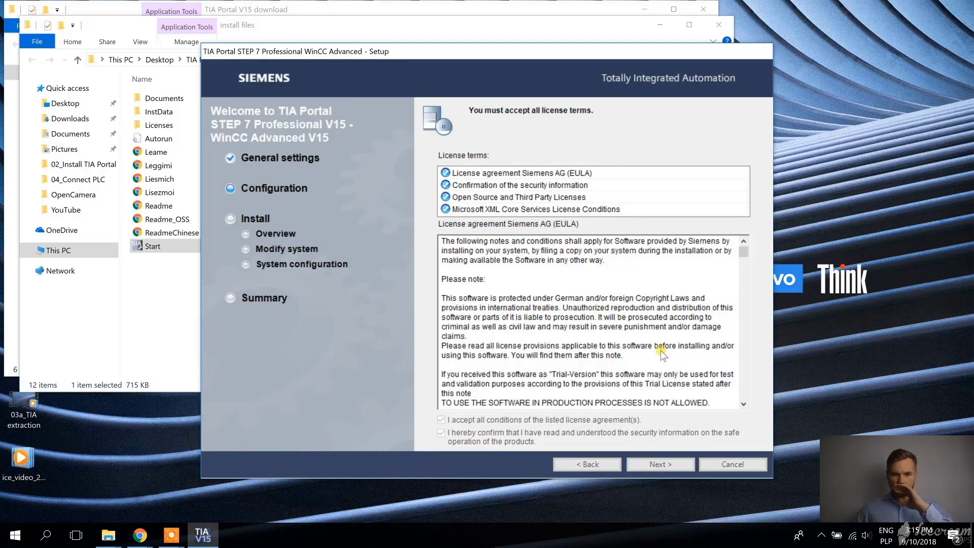
click(669, 469)
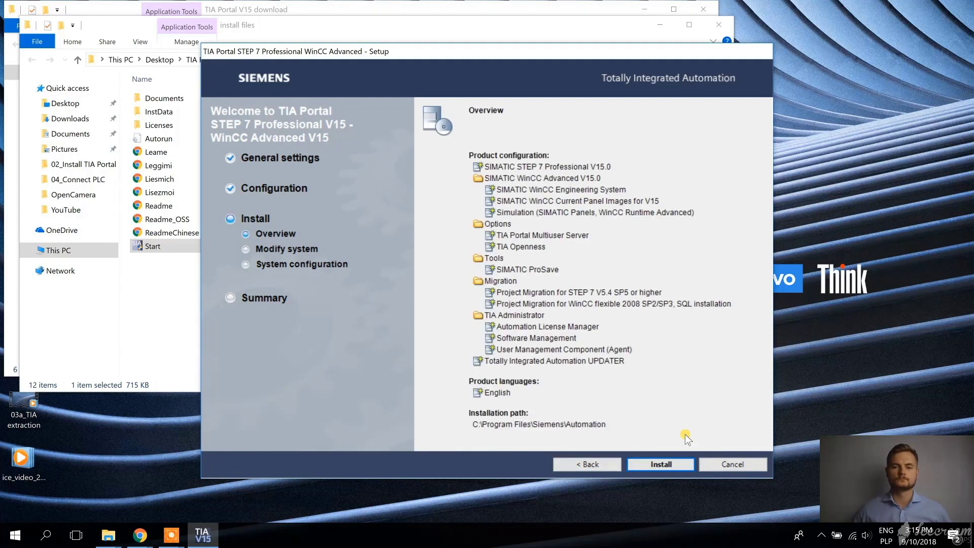
Install STEP 7 Professional / WinCC Advanced V15, then switch windows at the reboot prompt
click(676, 463)
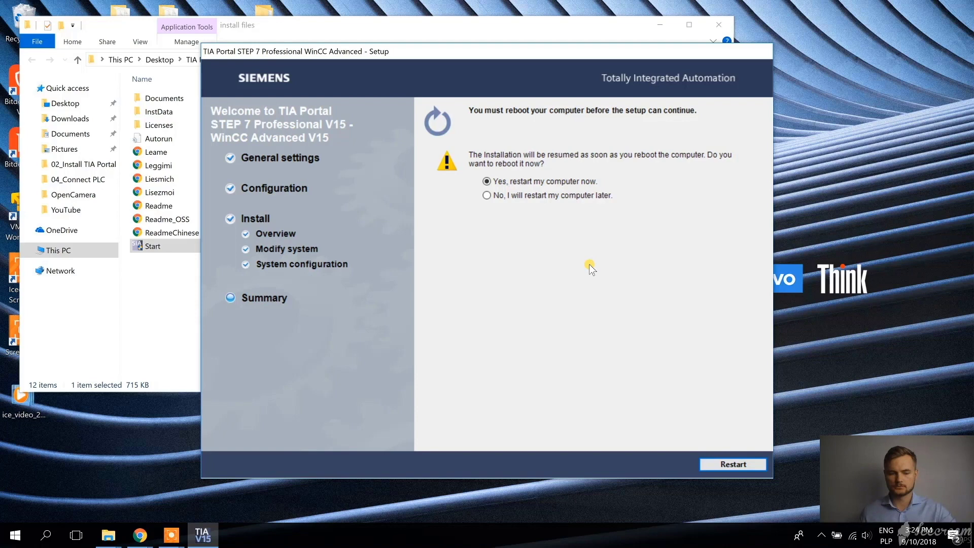
key(alt+Tab)
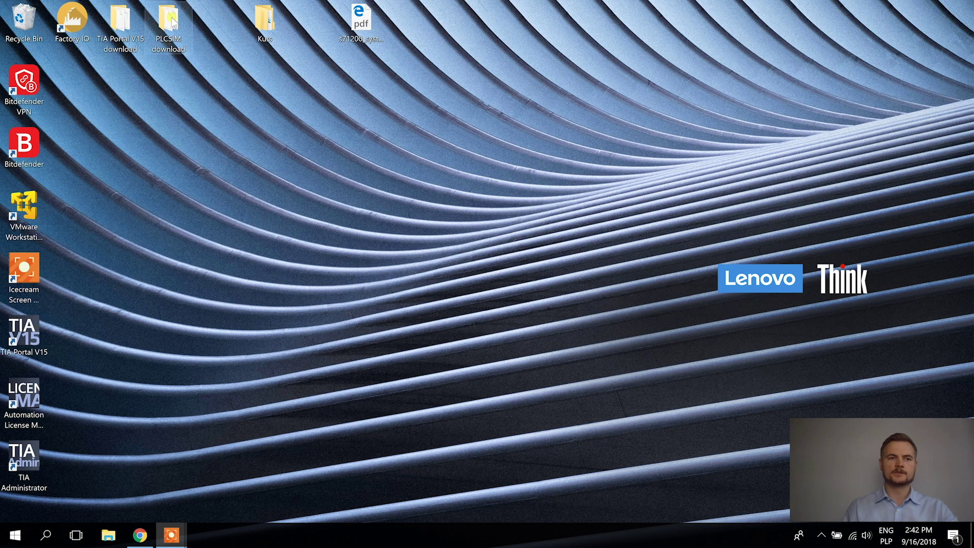
Create a new folder named 'install files' in the PLCSIM download folder
double_click(172, 23)
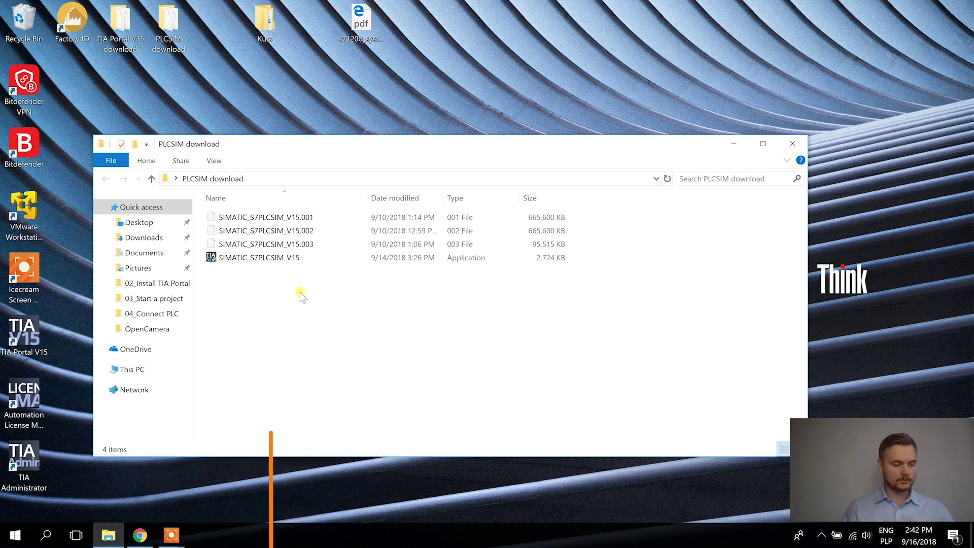
right_click(261, 286)
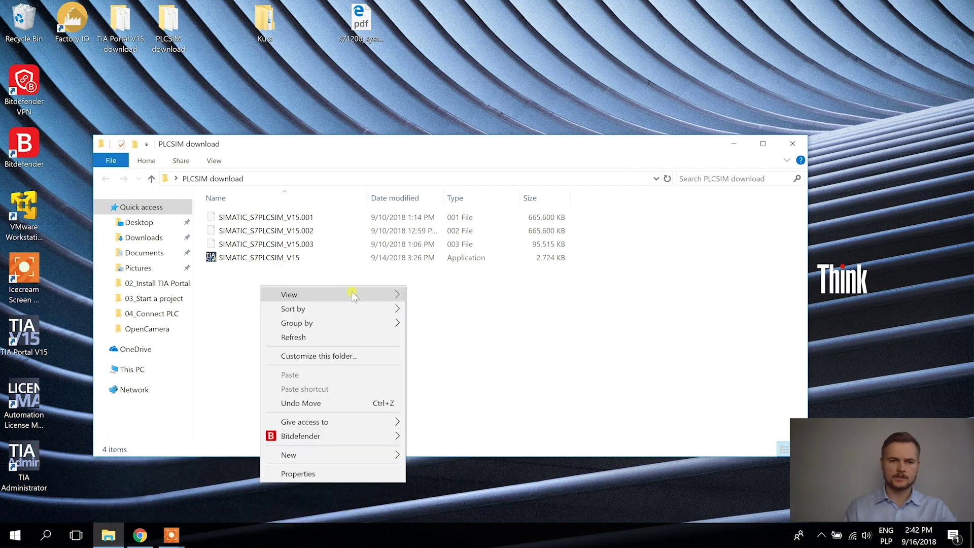
mouse_move(385, 456)
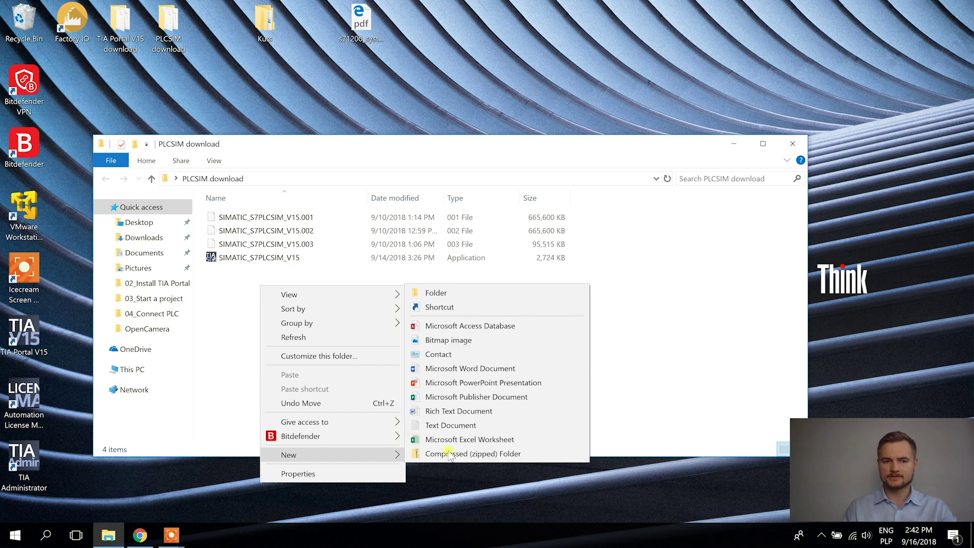
click(487, 288)
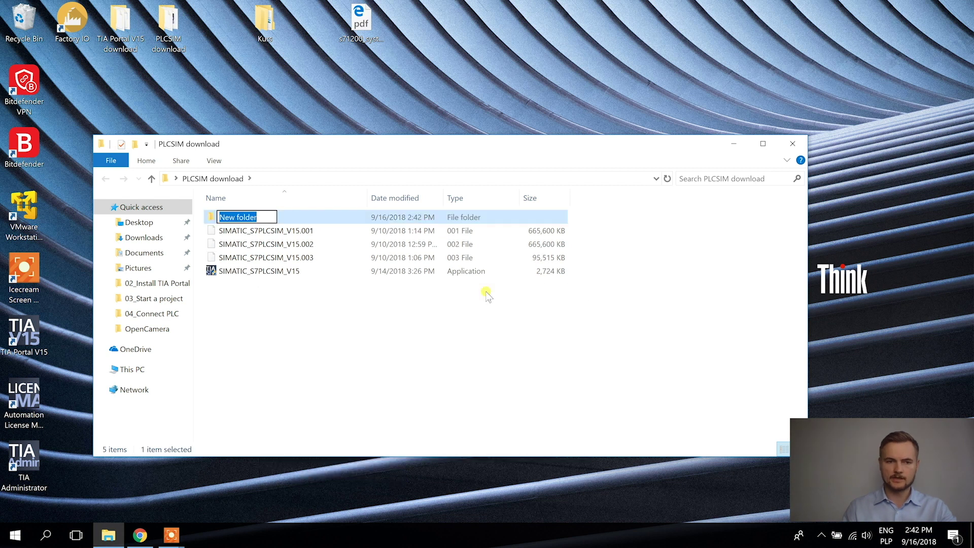
text(install files)
key(Return)
Take the install files folder path, then launch the SIMATIC_S7PLCSIM_V15 package
double_click(236, 217)
key(ctrl+c)
click(355, 178)
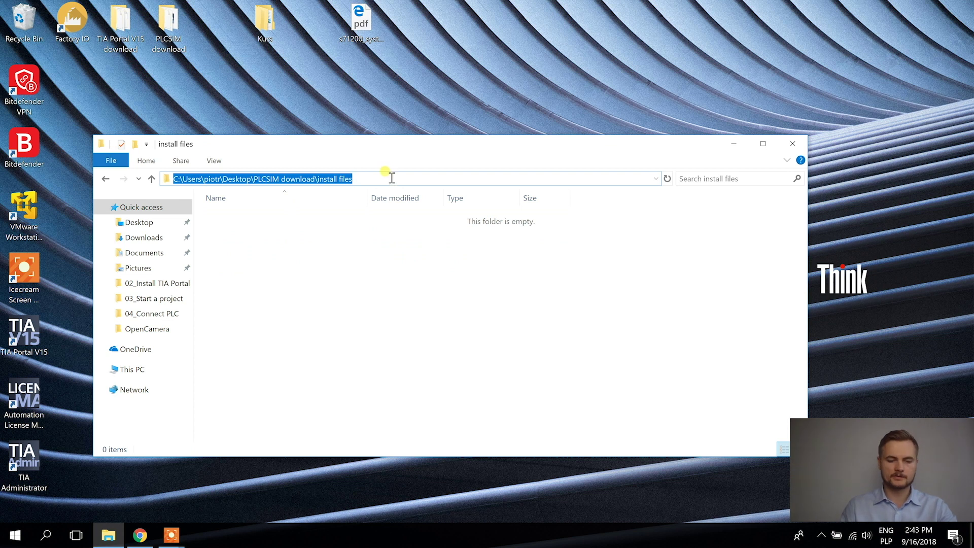
click(152, 179)
double_click(249, 271)
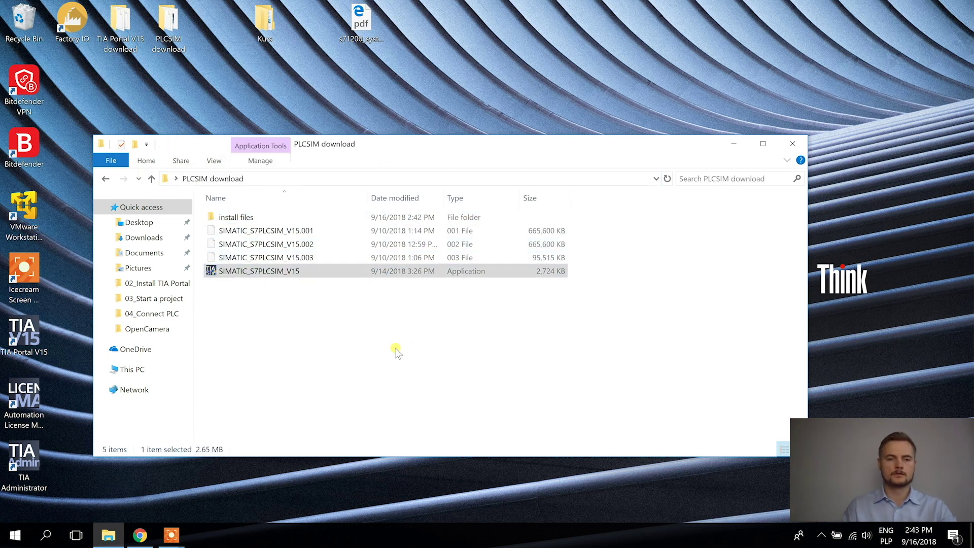
Paste the install files path as the extraction folder and extract the PLCSIM setup files
click(531, 363)
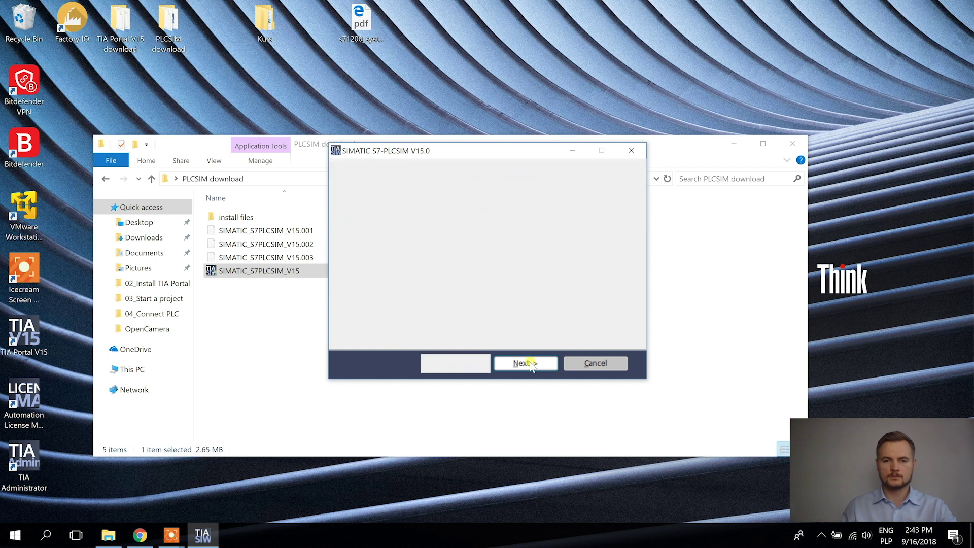
click(530, 363)
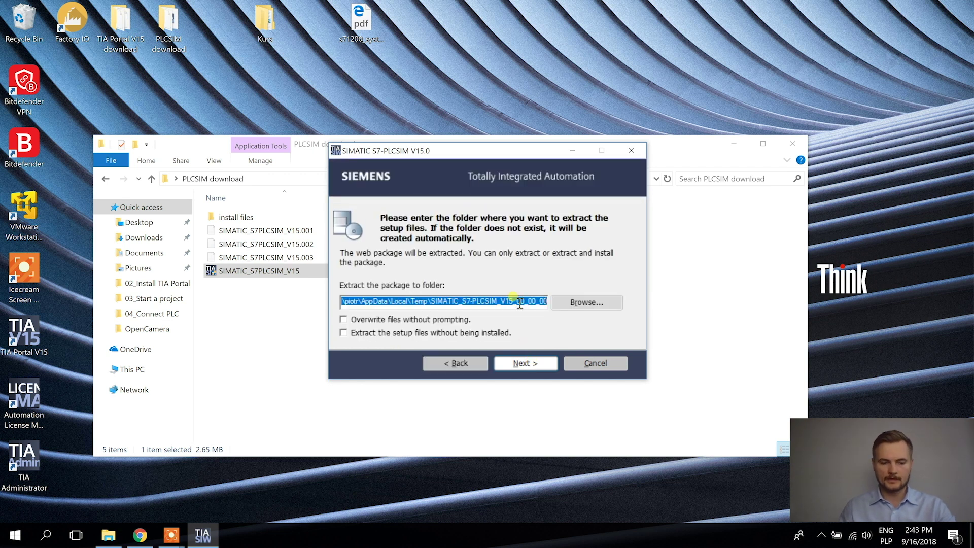
key(ctrl+v)
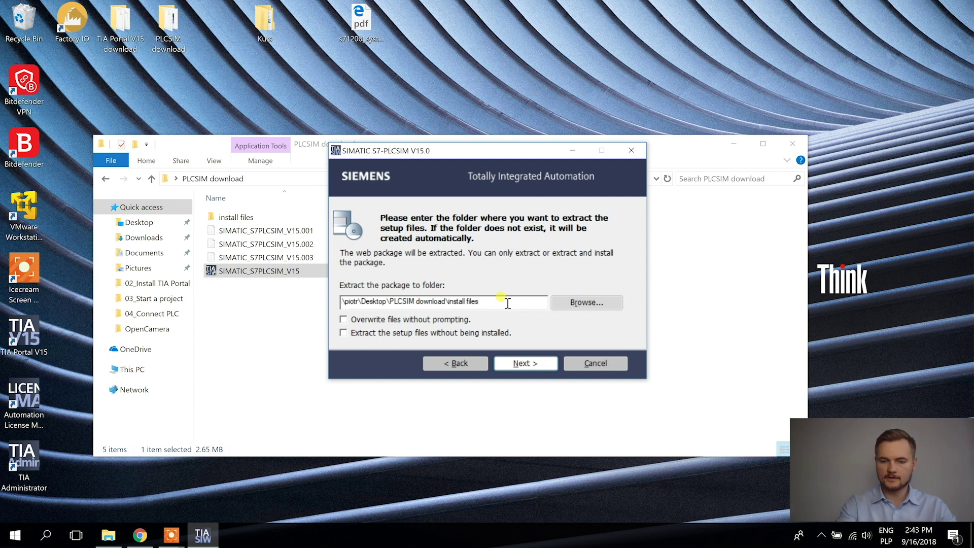
key(Home)
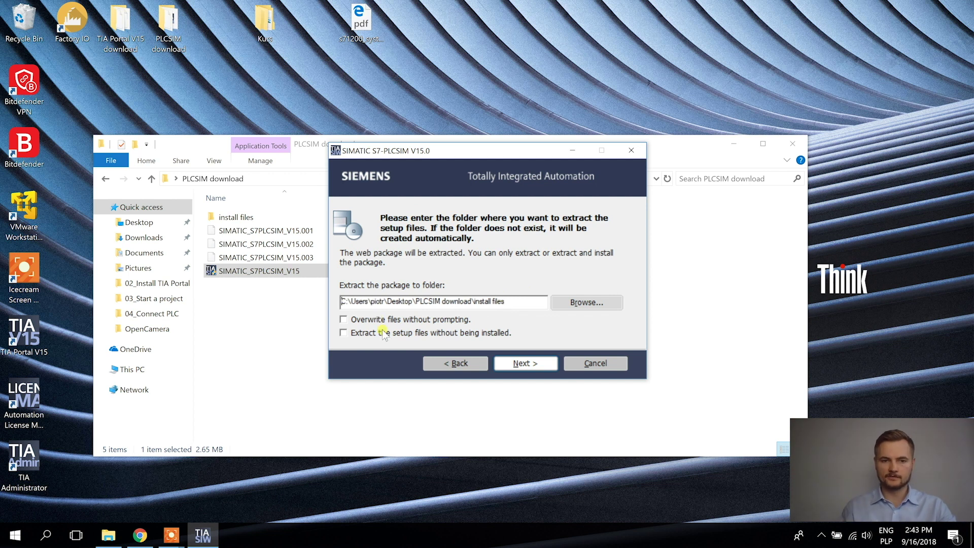
click(551, 361)
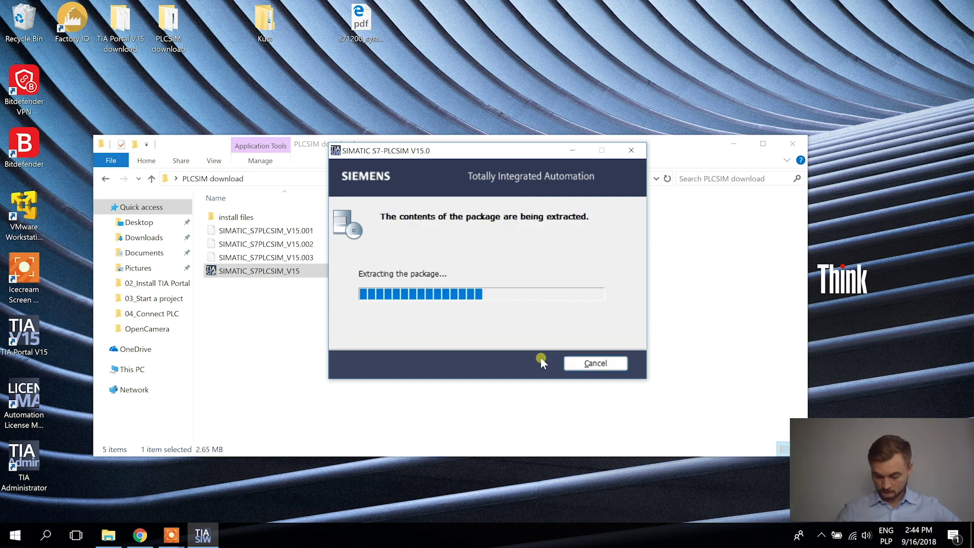
click(590, 364)
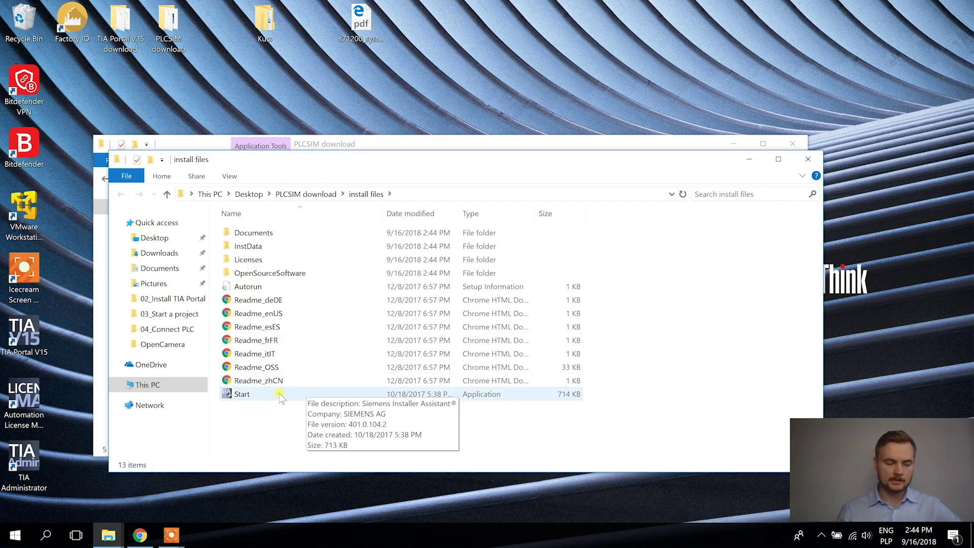
Launch the S7-PLCSIM V15 setup, keeping English as installation and product language
double_click(284, 395)
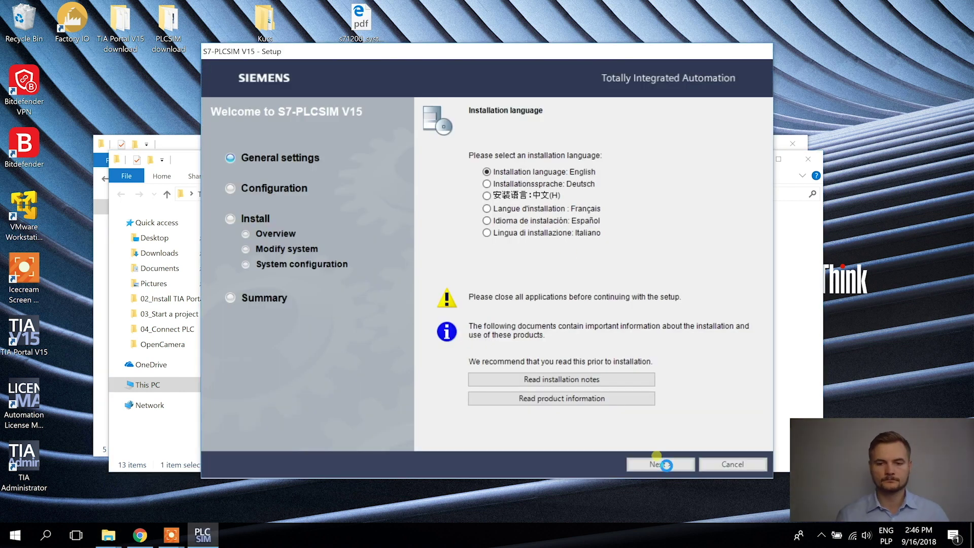
click(669, 464)
click(660, 464)
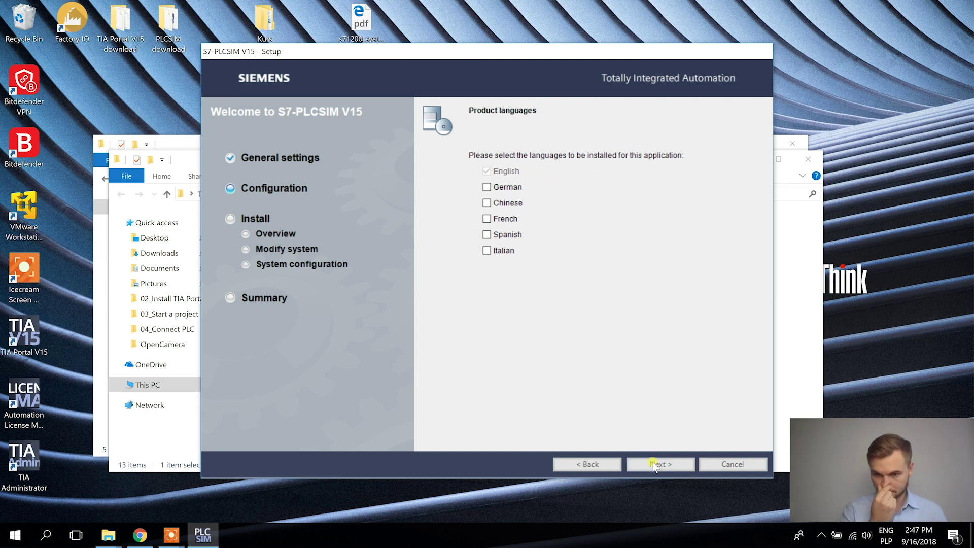
click(659, 464)
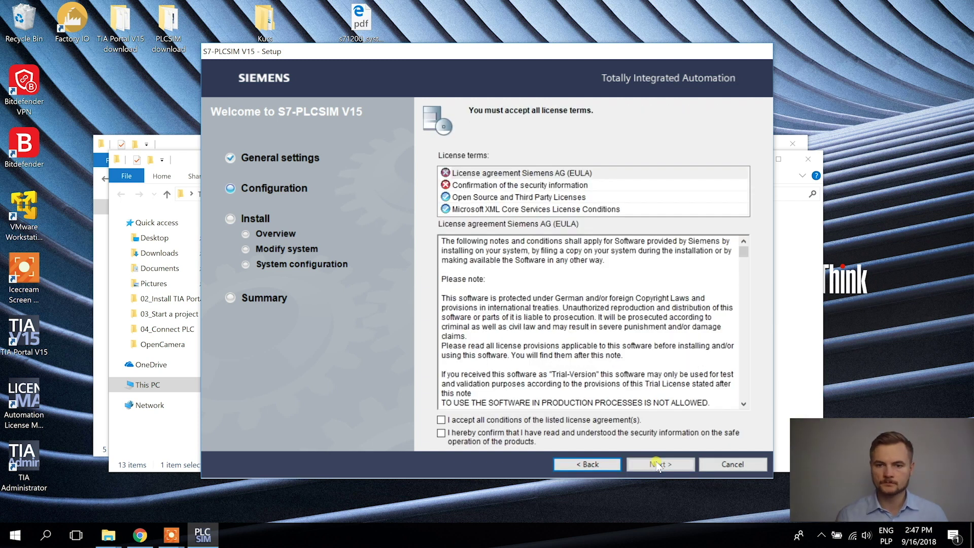
Accept the license and security terms, install S7-PLCSIM V15, and choose to restart later
click(568, 421)
click(530, 433)
click(660, 463)
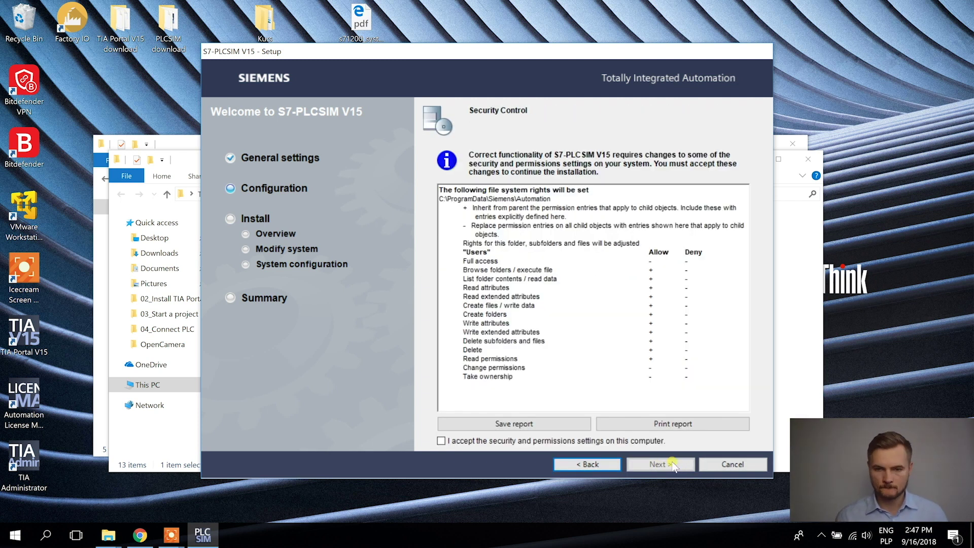
click(617, 441)
click(646, 464)
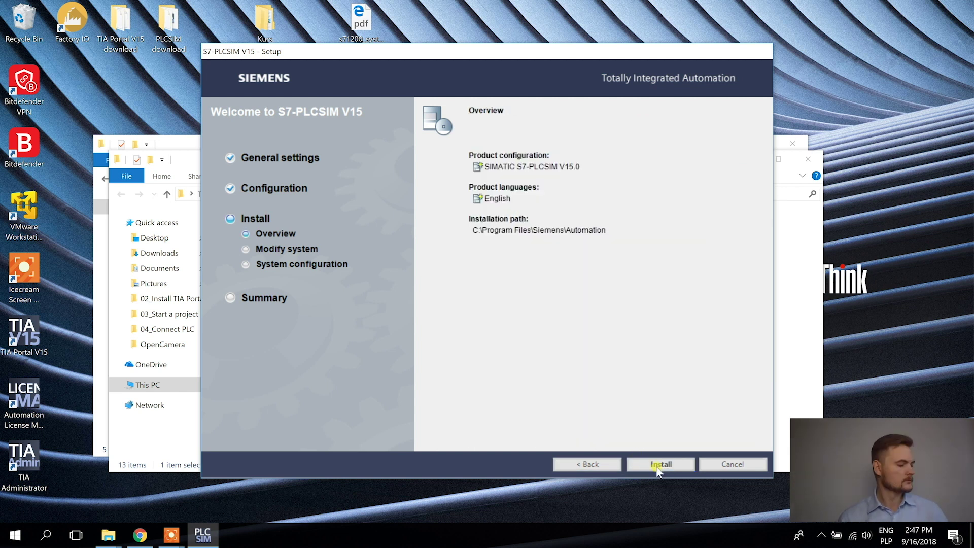
click(660, 465)
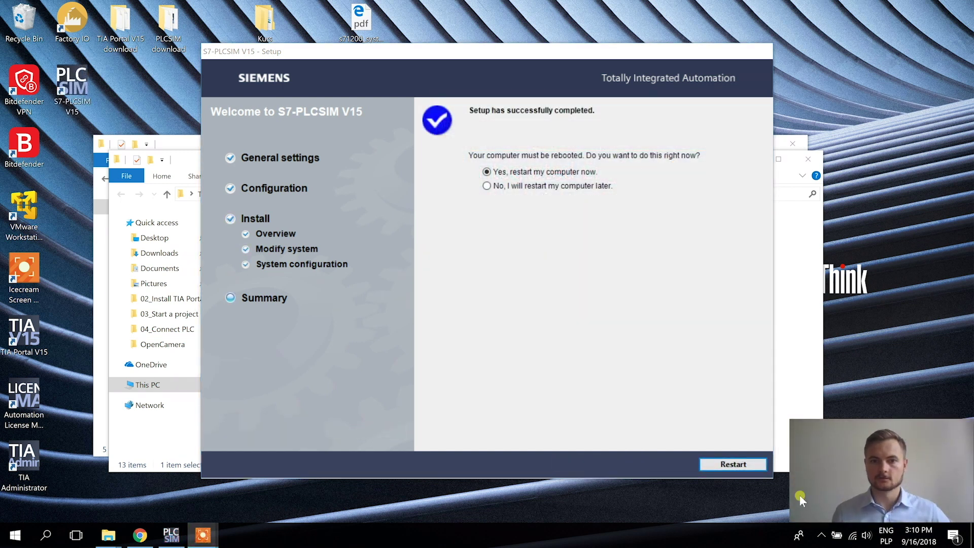
click(524, 188)
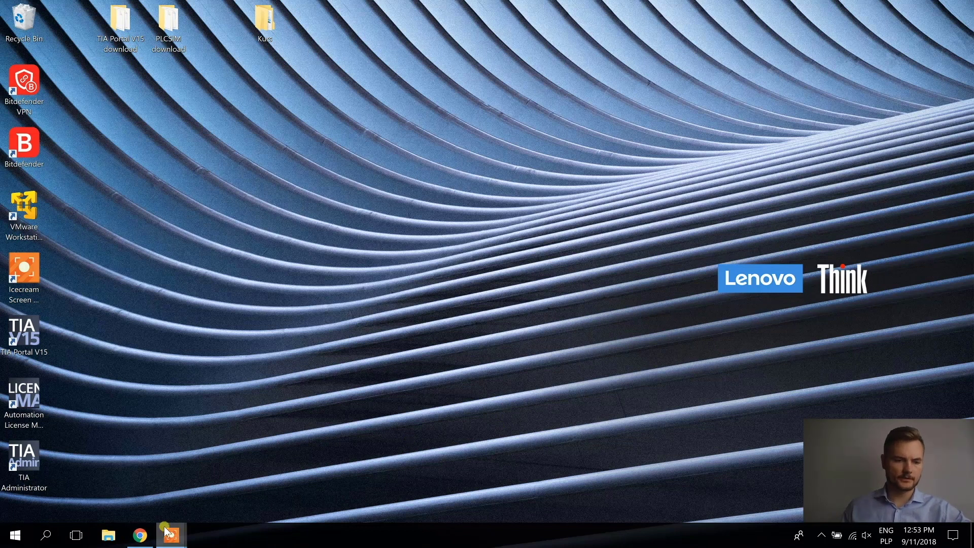
Go to factoryio.com in the browser and open the Get FACTORY I/O trial page
key(alt+Tab)
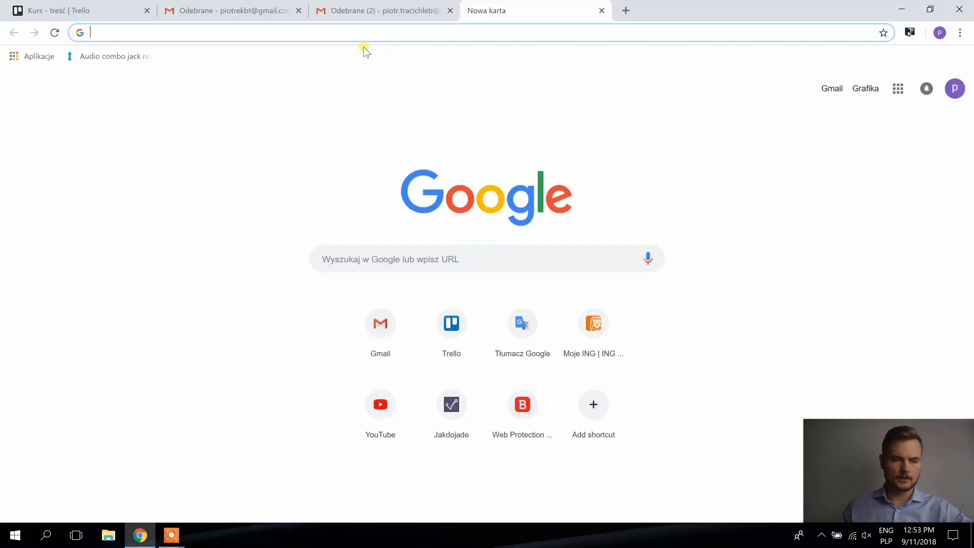
click(375, 32)
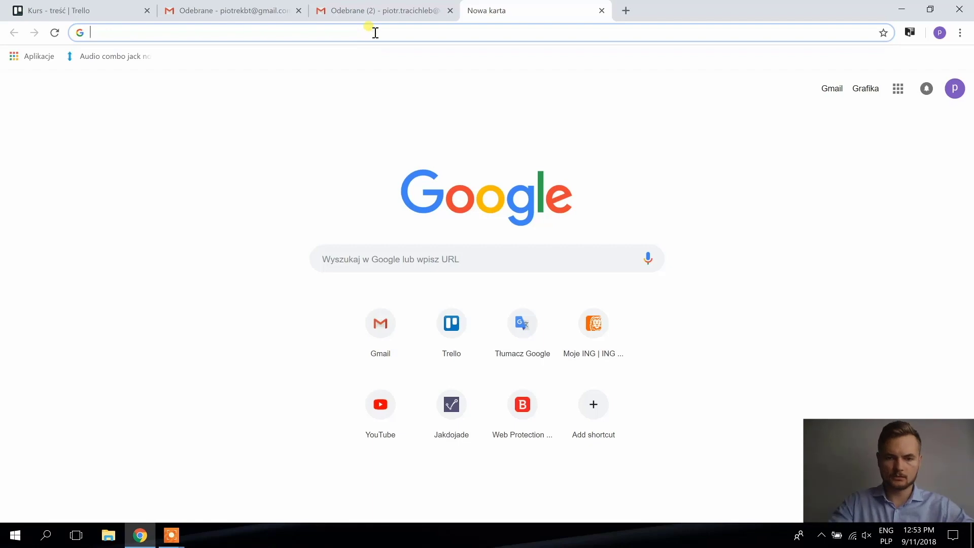
text(factoryio)
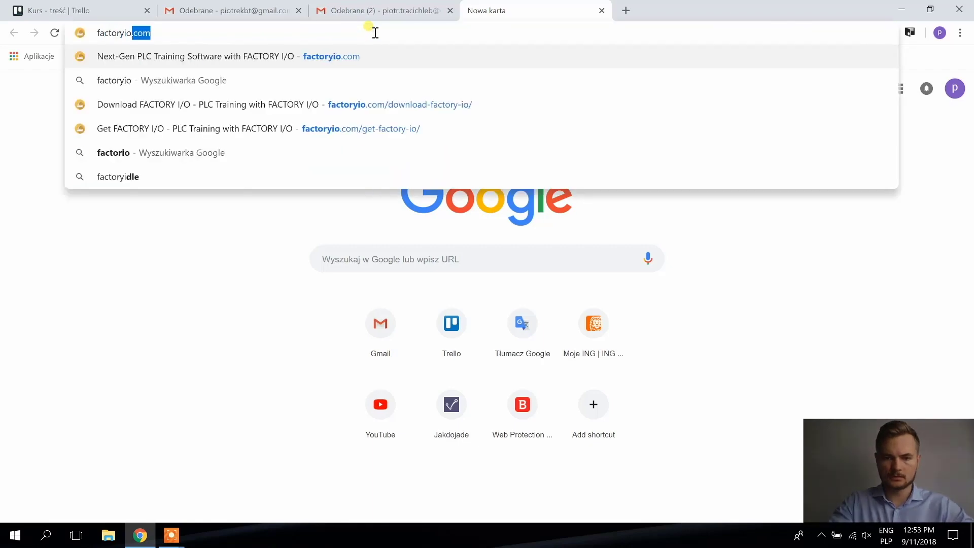
key(Return)
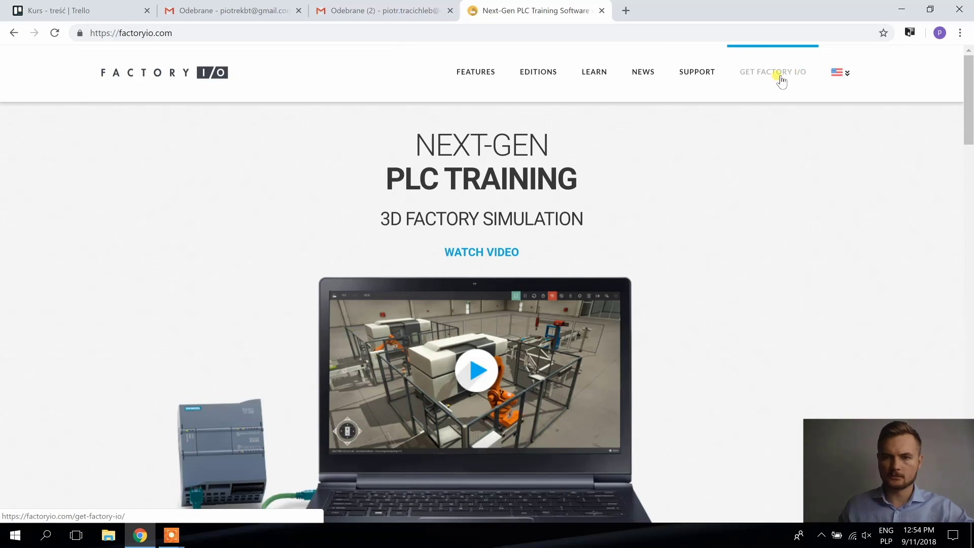
click(781, 75)
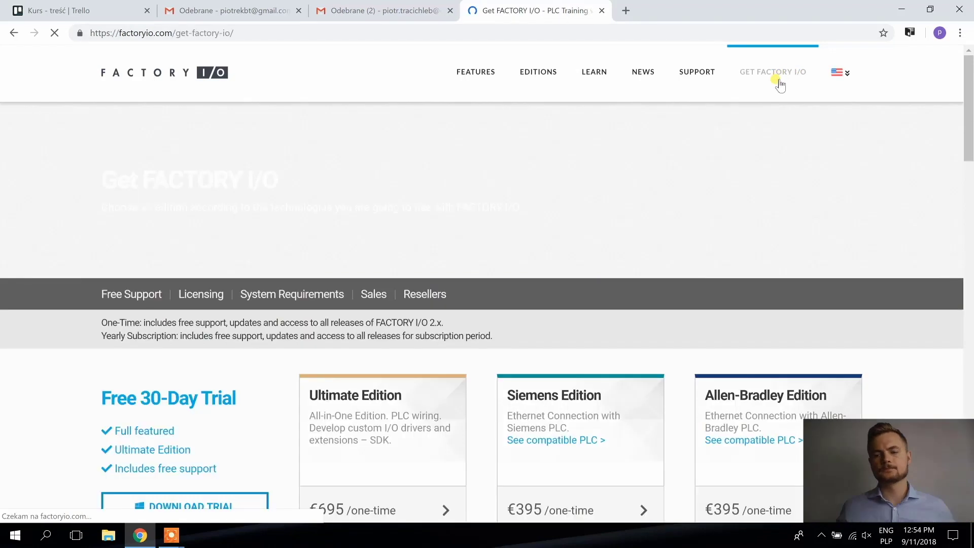
scroll(305, 249, down, 2)
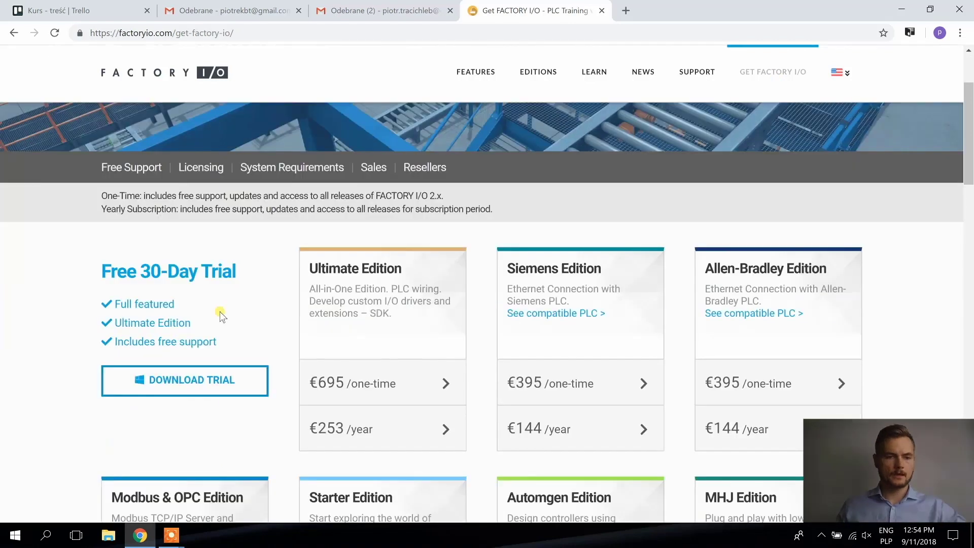
Request the 30-day trial download and enter the user's first name, last name and e-mail
click(222, 379)
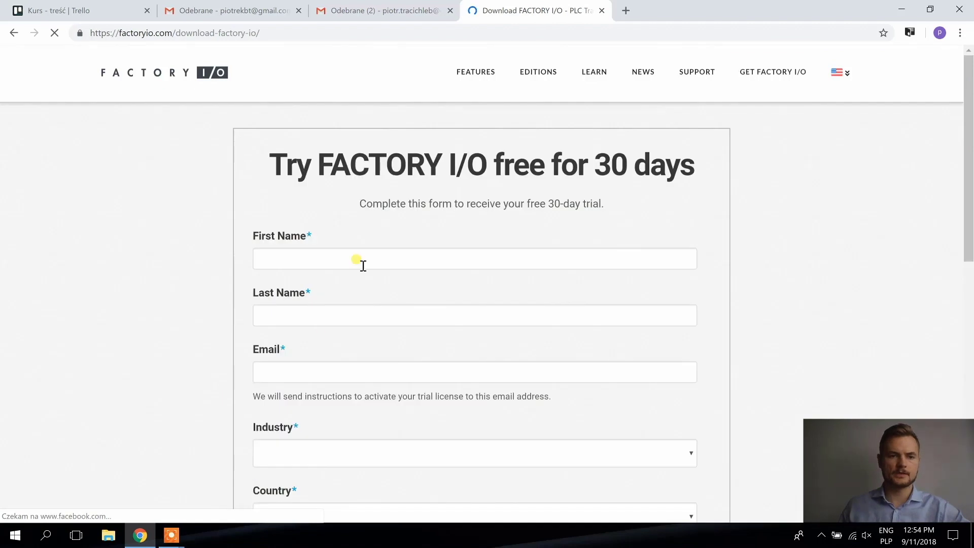
click(363, 265)
scroll(553, 200, down, 1)
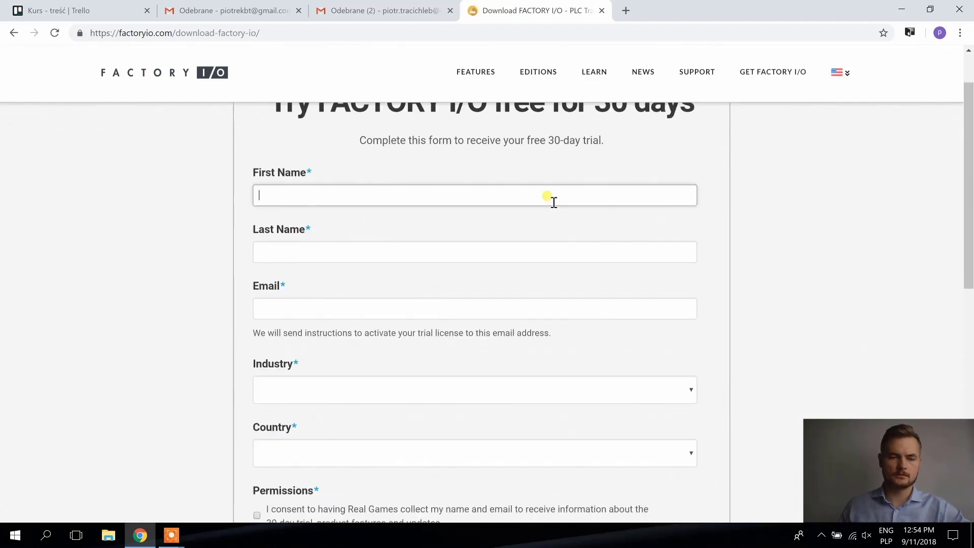
scroll(556, 202, down, 1)
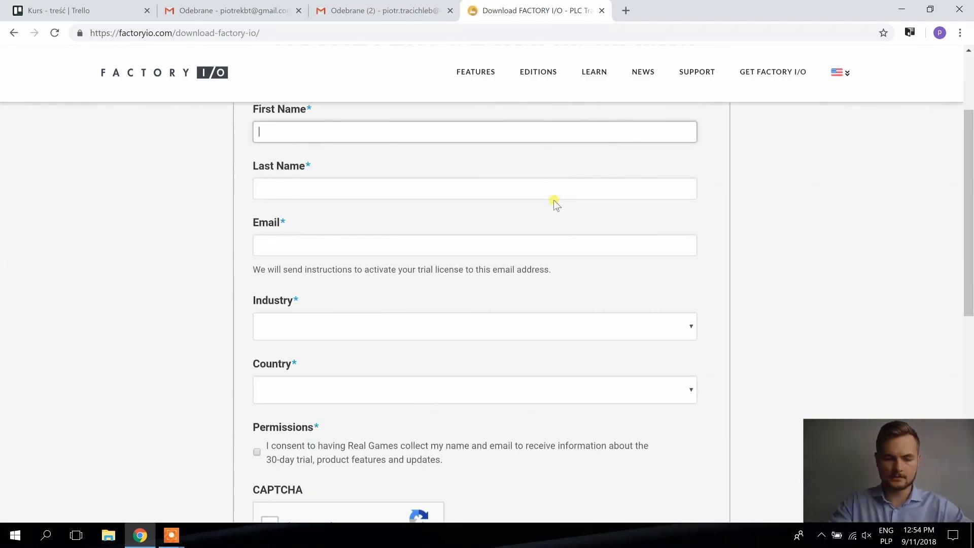
key(Tab)
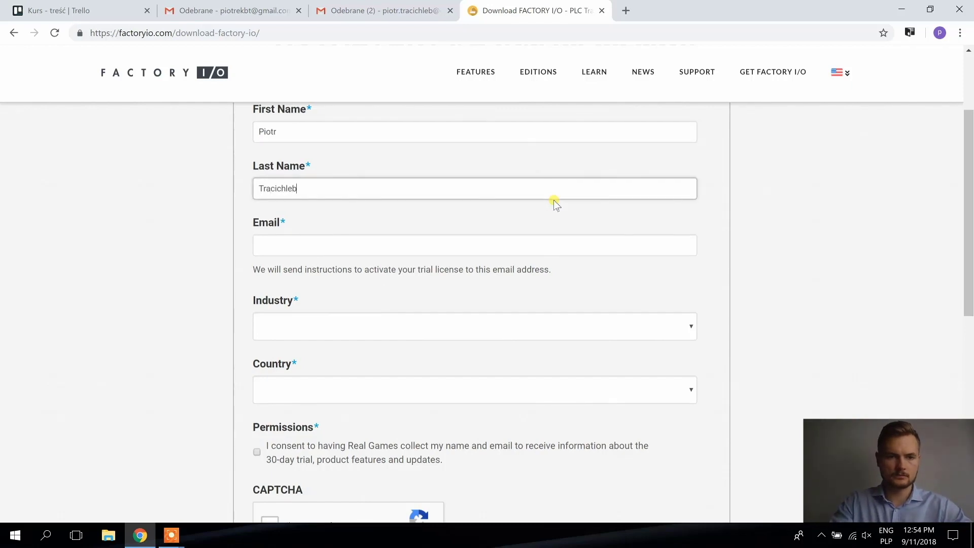
key(Tab)
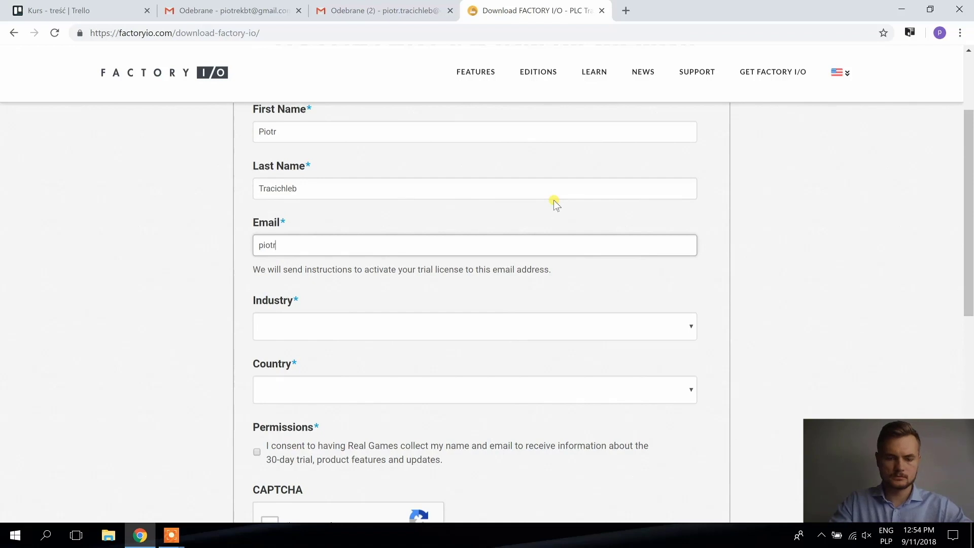
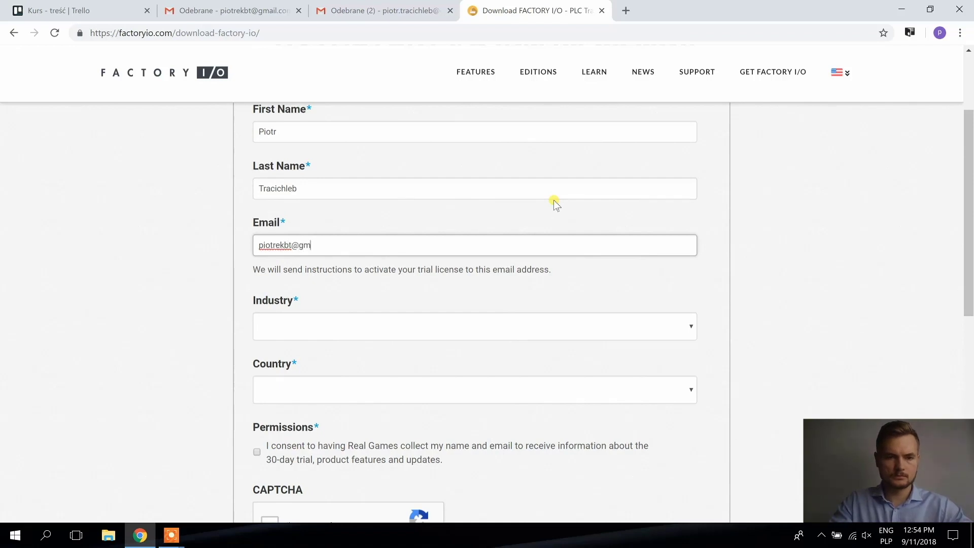
Set industry to Automation and country to Poland, tick consent and reCAPTCHA, and submit
key(Tab)
key(Down)
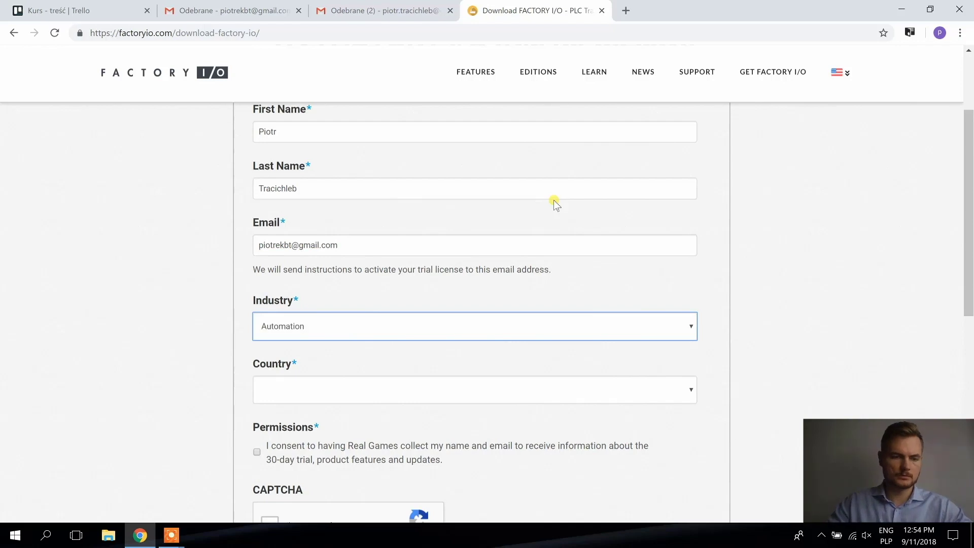
key(Tab)
key(Down)
text(pol)
key(alt+Down)
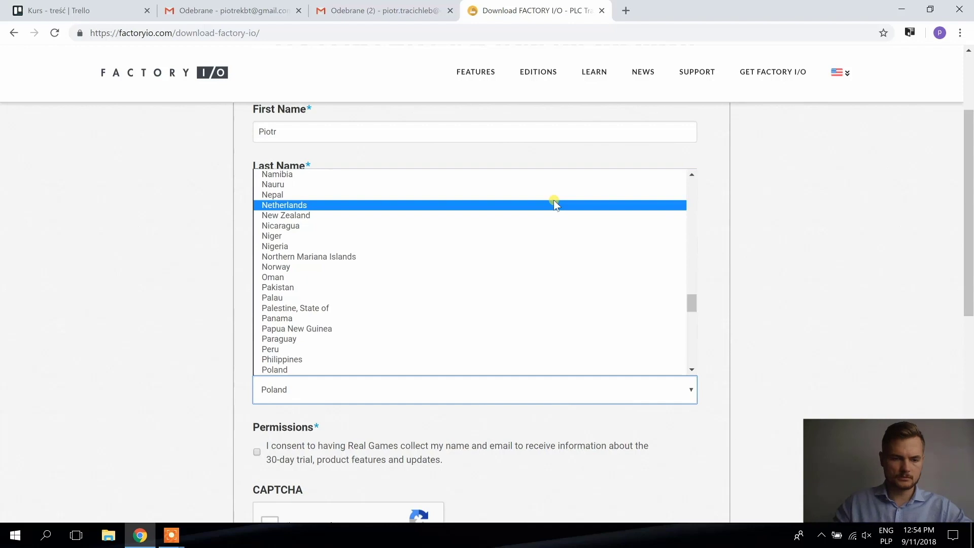
click(424, 394)
scroll(460, 404, down, 2)
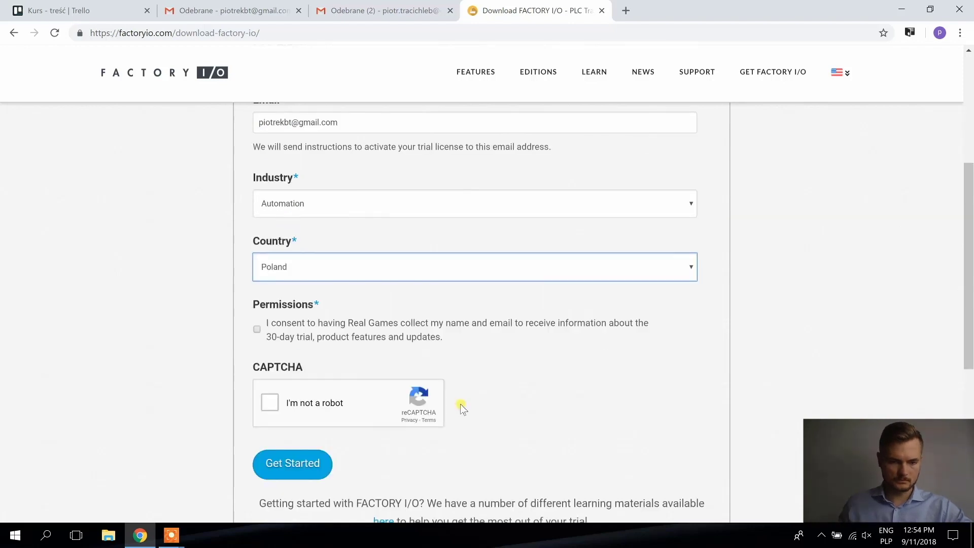
click(331, 335)
click(274, 398)
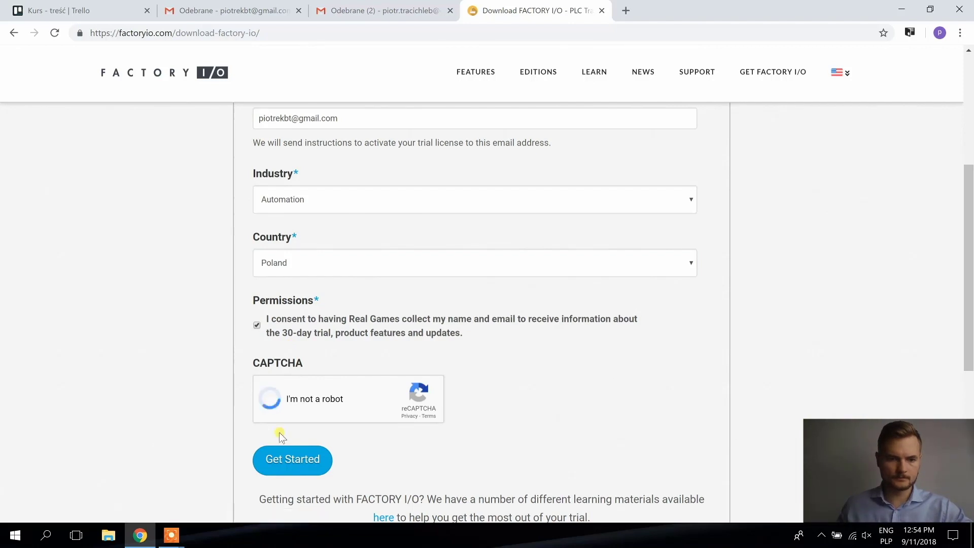
click(280, 455)
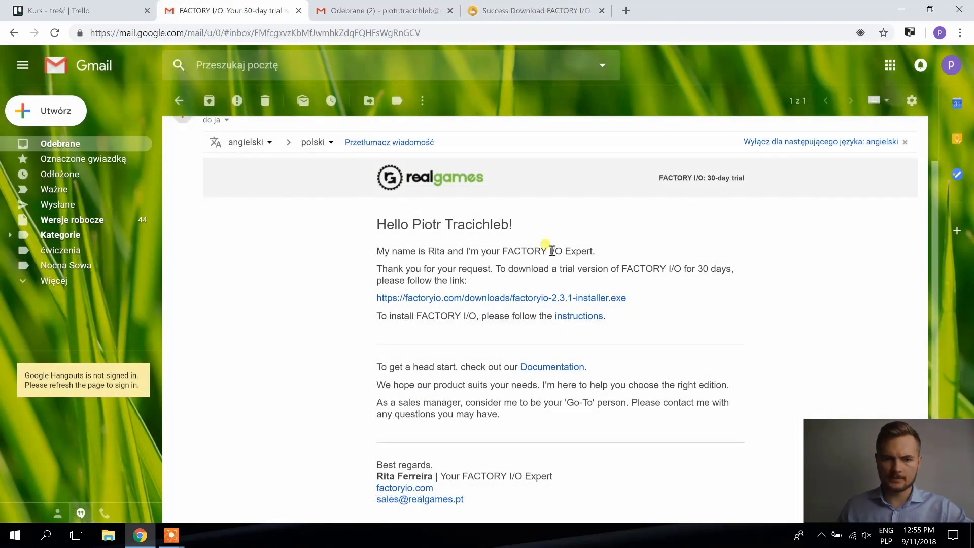
Download factoryio-2.3.1-installer.exe from the trial e-mail and run the finished download
click(491, 299)
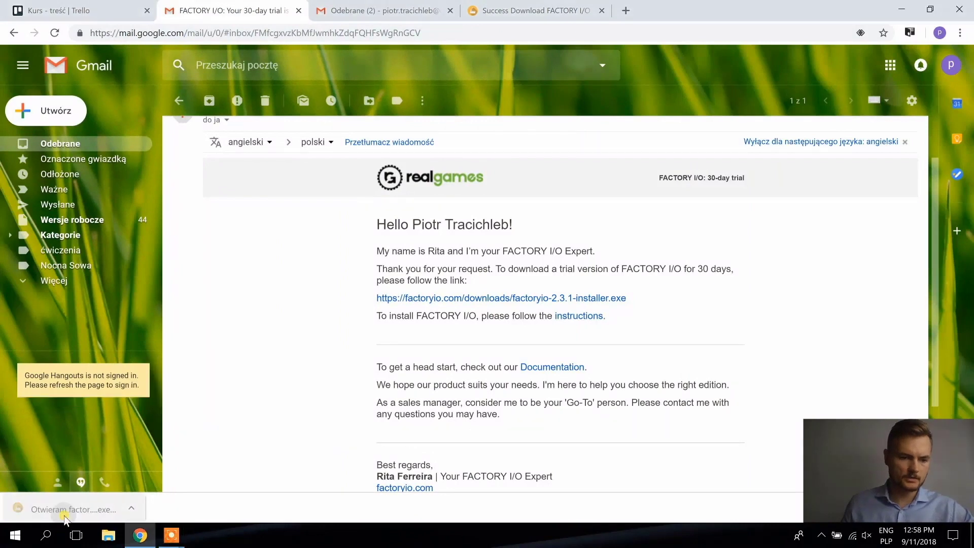
click(66, 510)
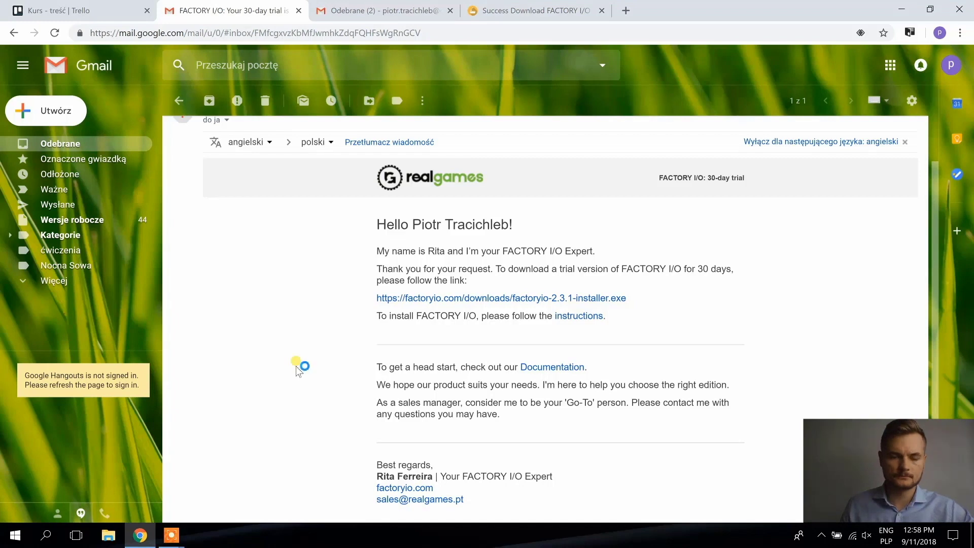
Select English - English as the Factory I/O installation language and confirm with OK
click(490, 289)
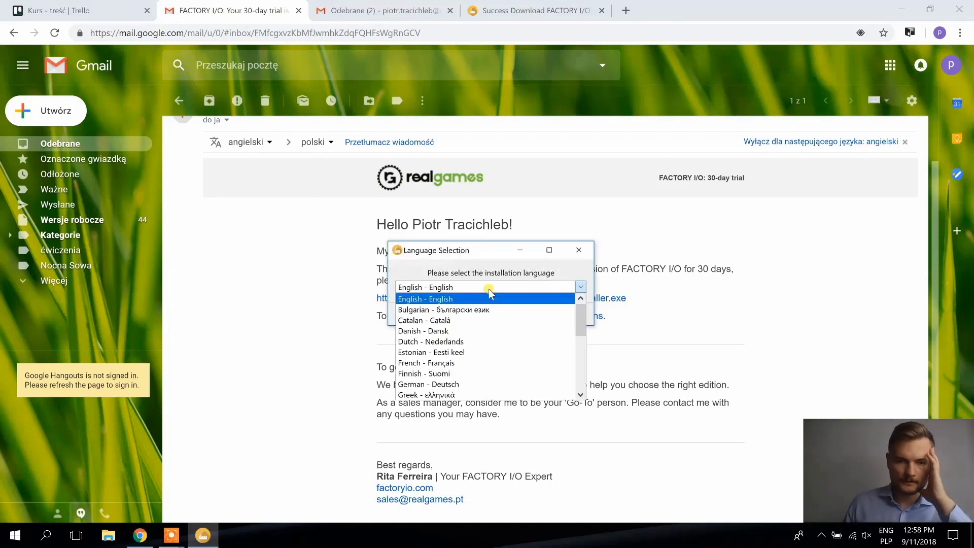
scroll(490, 315, down, 7)
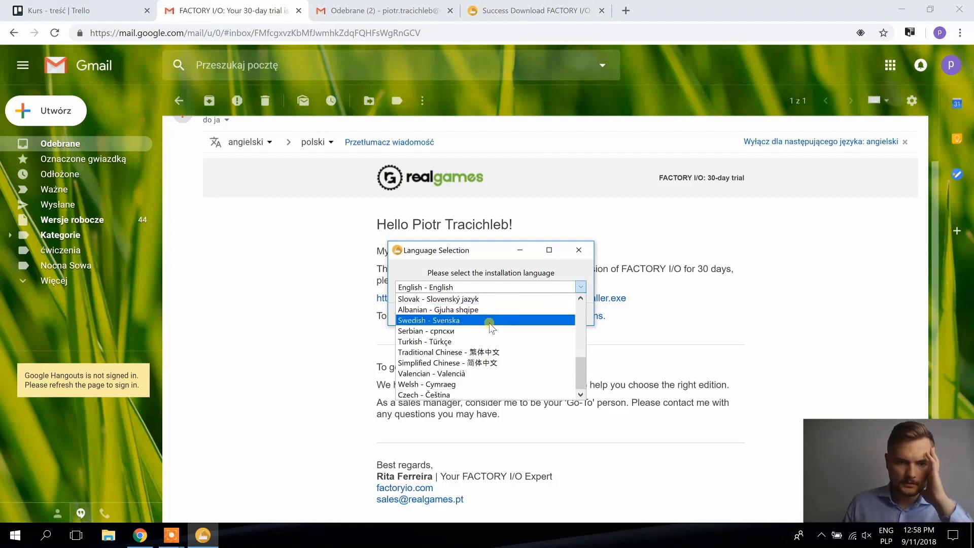
scroll(491, 325, up, 2)
scroll(493, 331, up, 7)
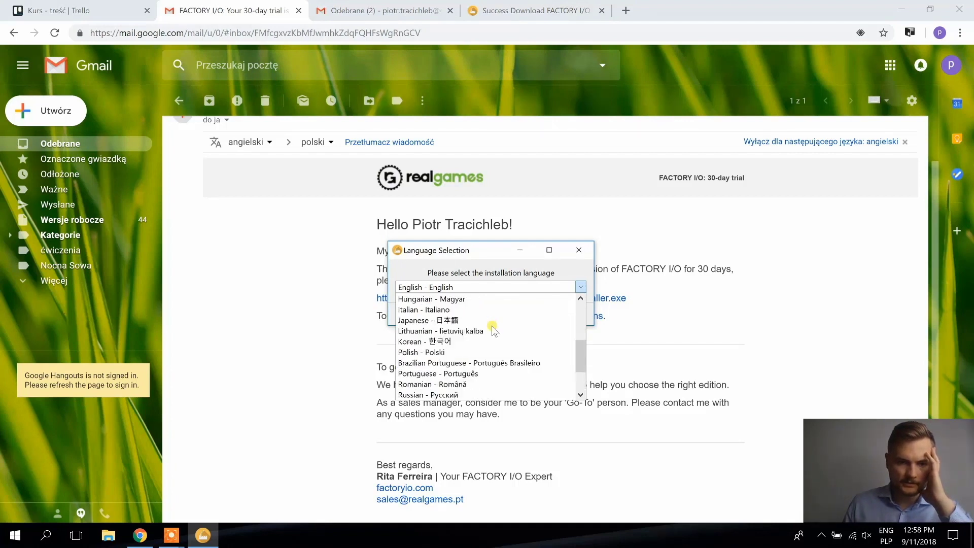
scroll(497, 335, down, 3)
scroll(496, 336, down, 2)
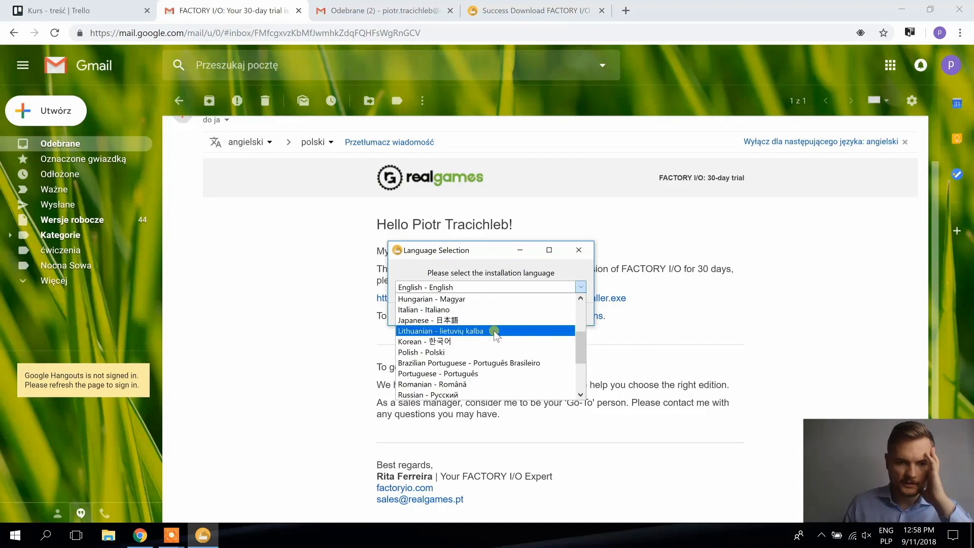
scroll(495, 330, up, 6)
click(462, 299)
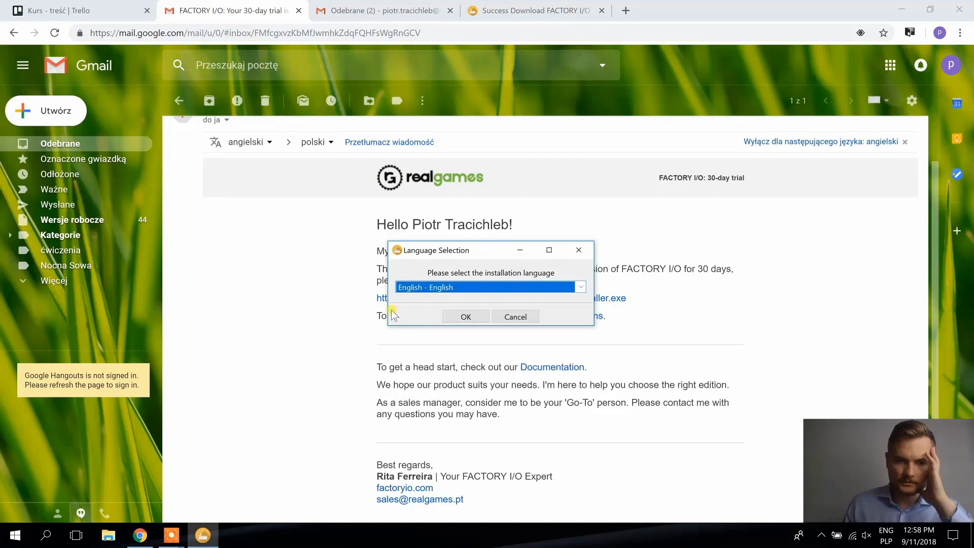
click(463, 317)
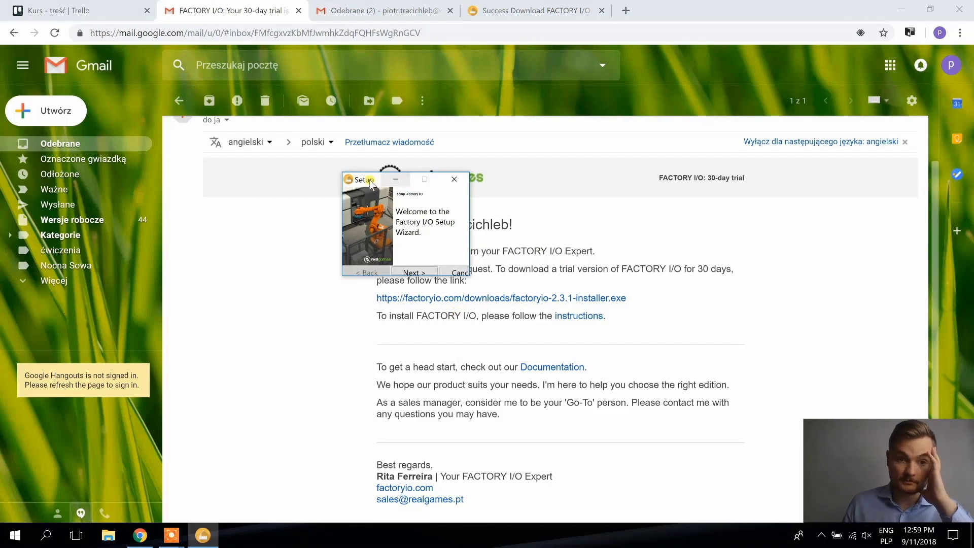
Move the Factory I/O Setup window aside and accept the licence agreement
drag(378, 181, 421, 191)
drag(492, 190, 507, 189)
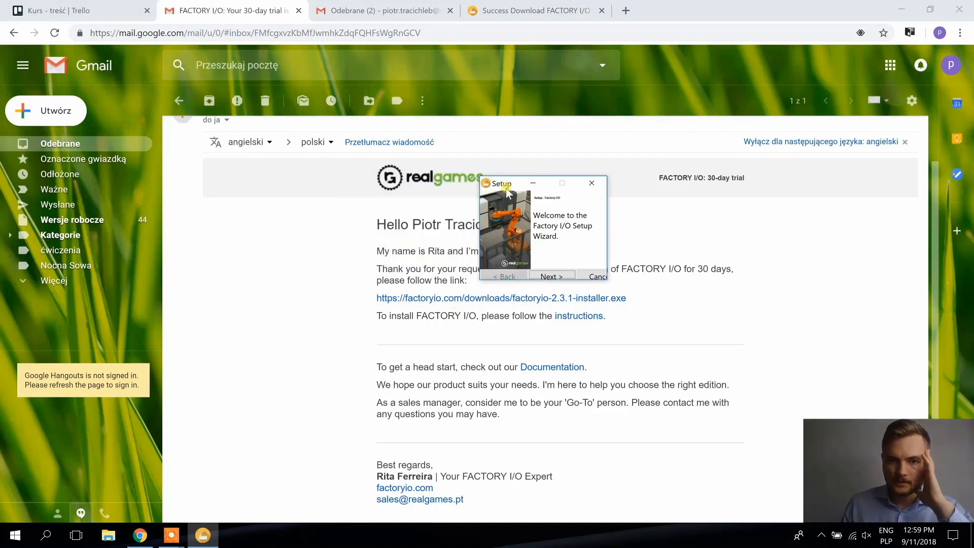
click(555, 278)
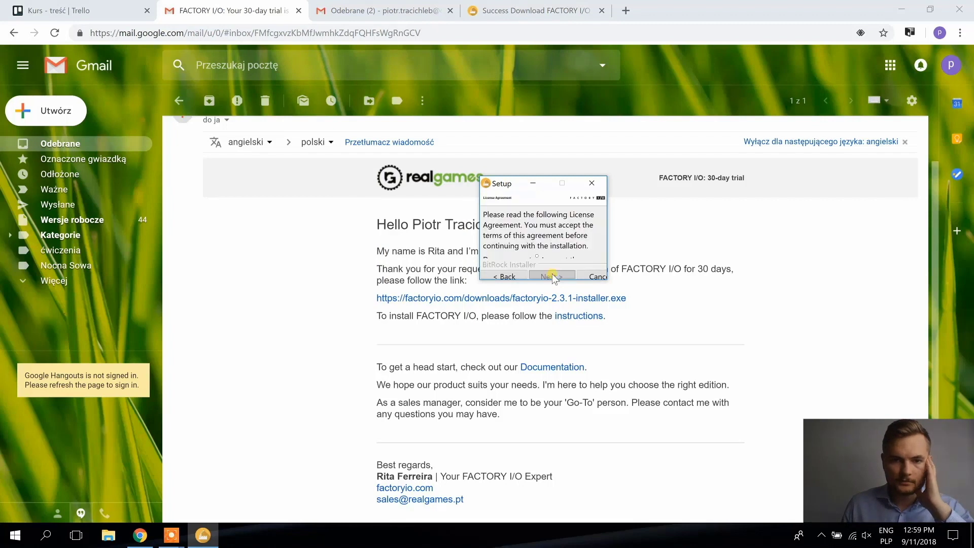
click(536, 256)
Install Factory I/O with the default directory and components, then finish the wizard
click(548, 277)
click(550, 276)
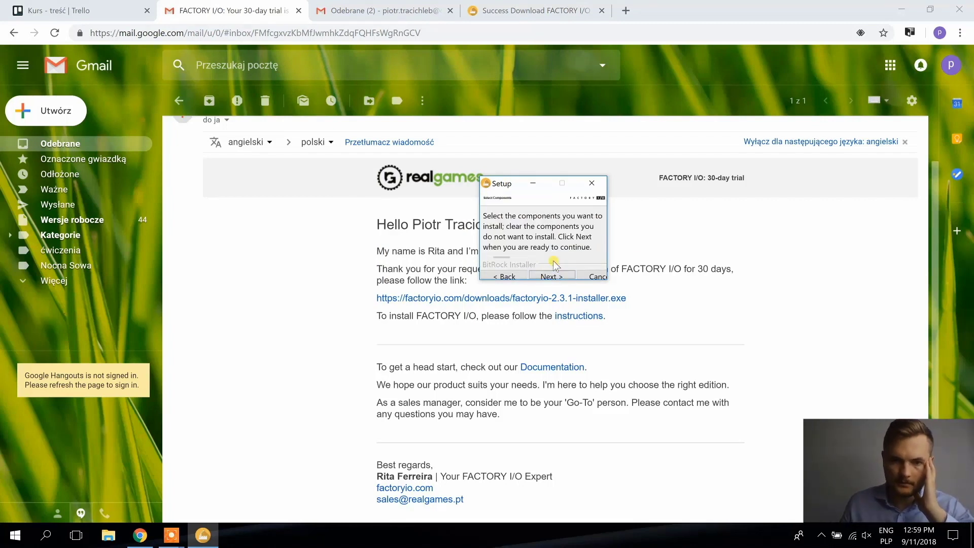
click(551, 276)
click(551, 277)
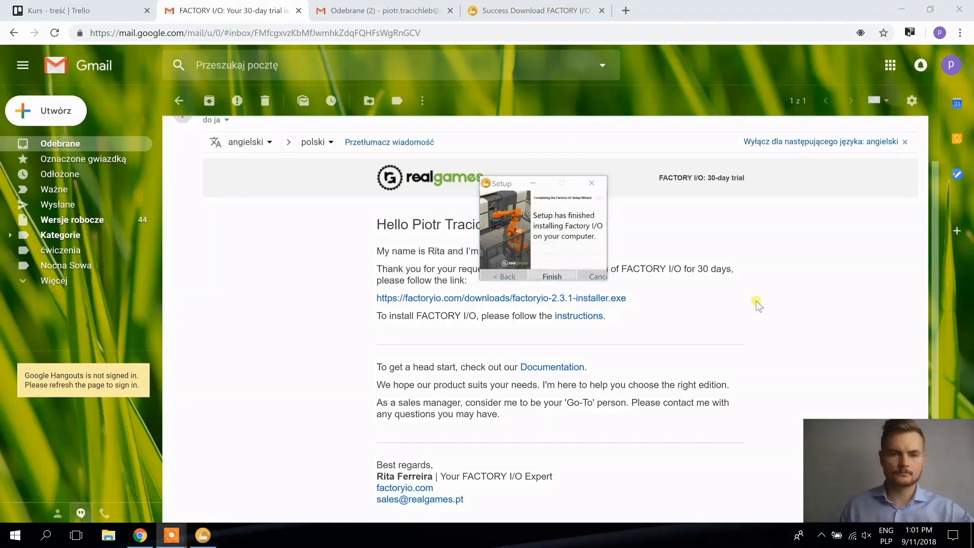
click(553, 276)
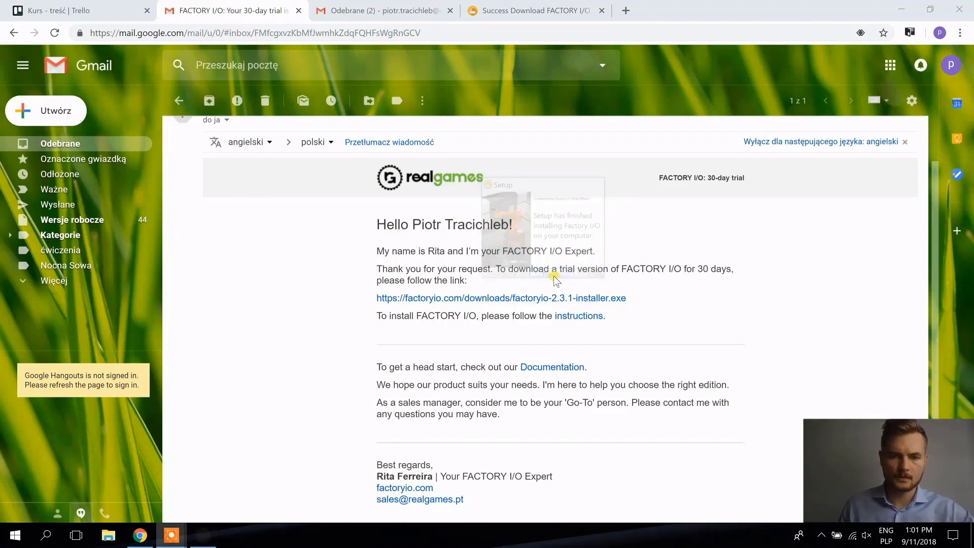